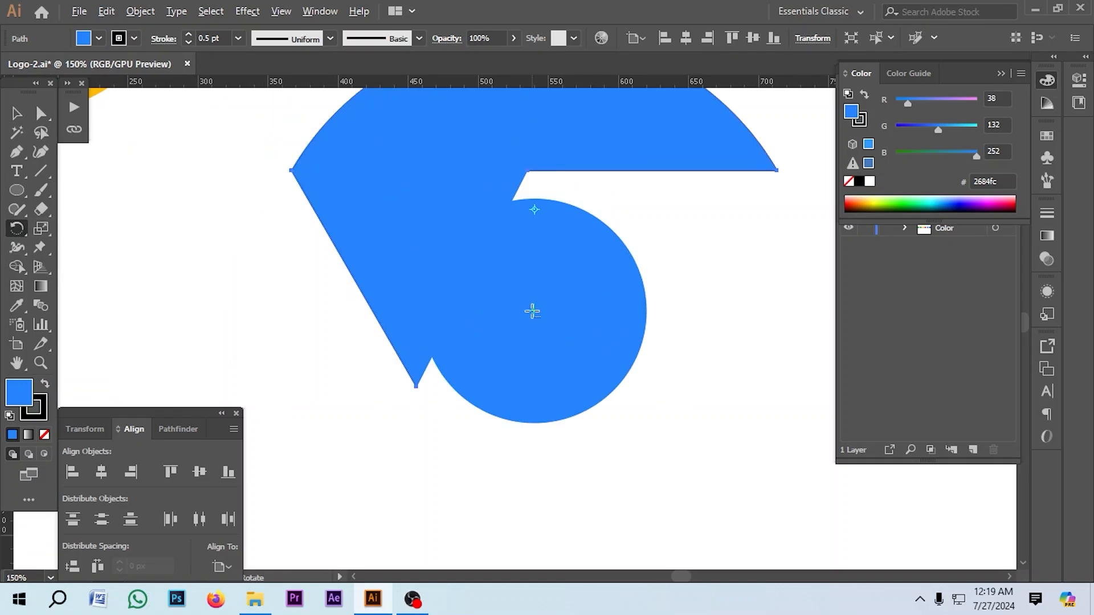
alt+click(534, 310)
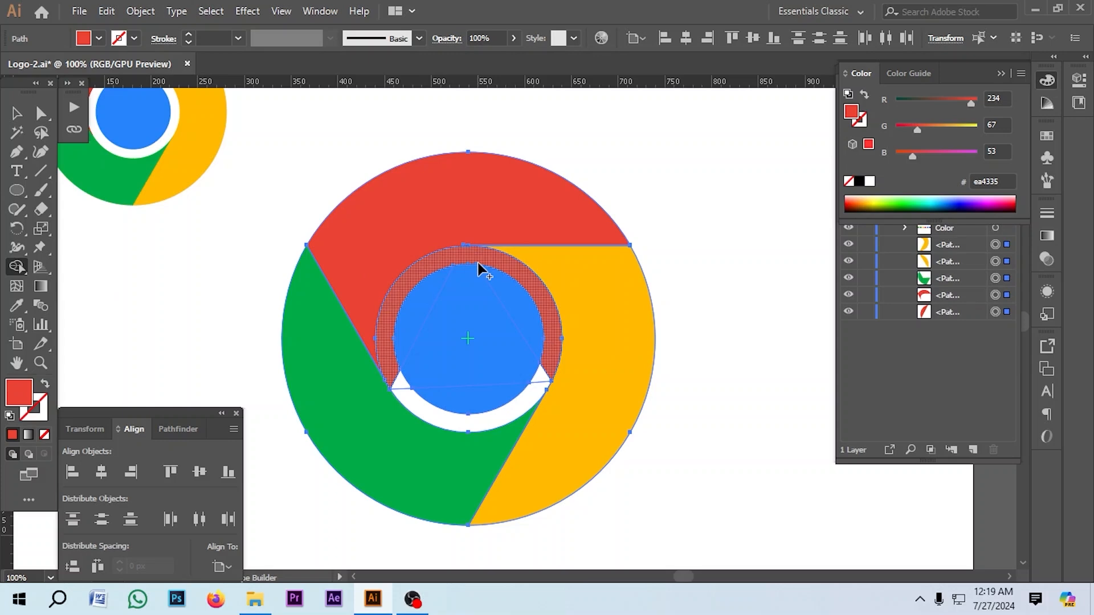
click(480, 267)
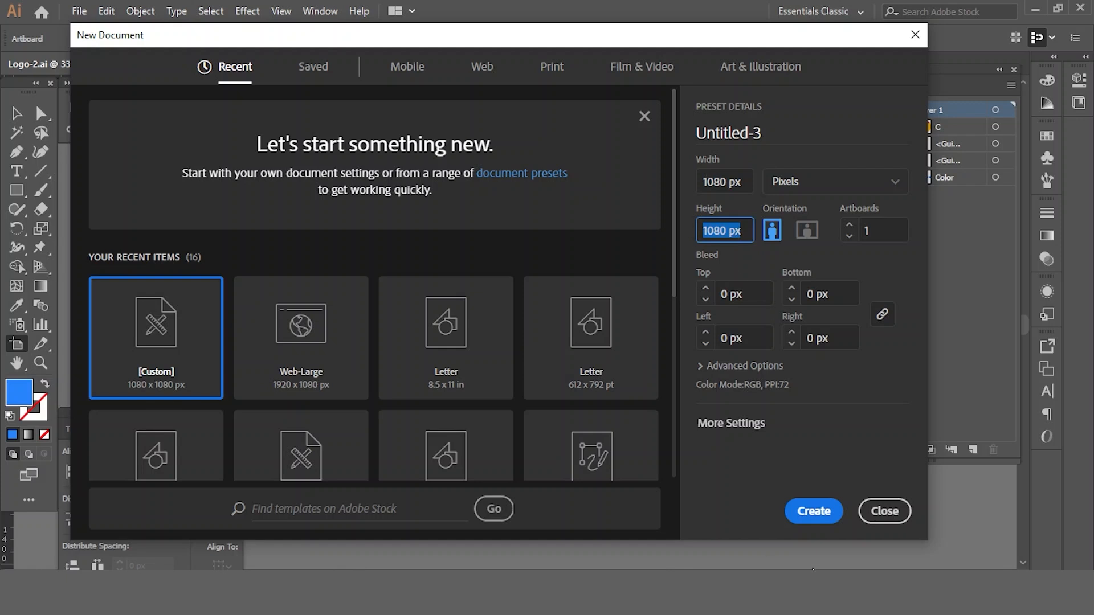
Step: Create a new 1080 × 1080 px document
click(814, 511)
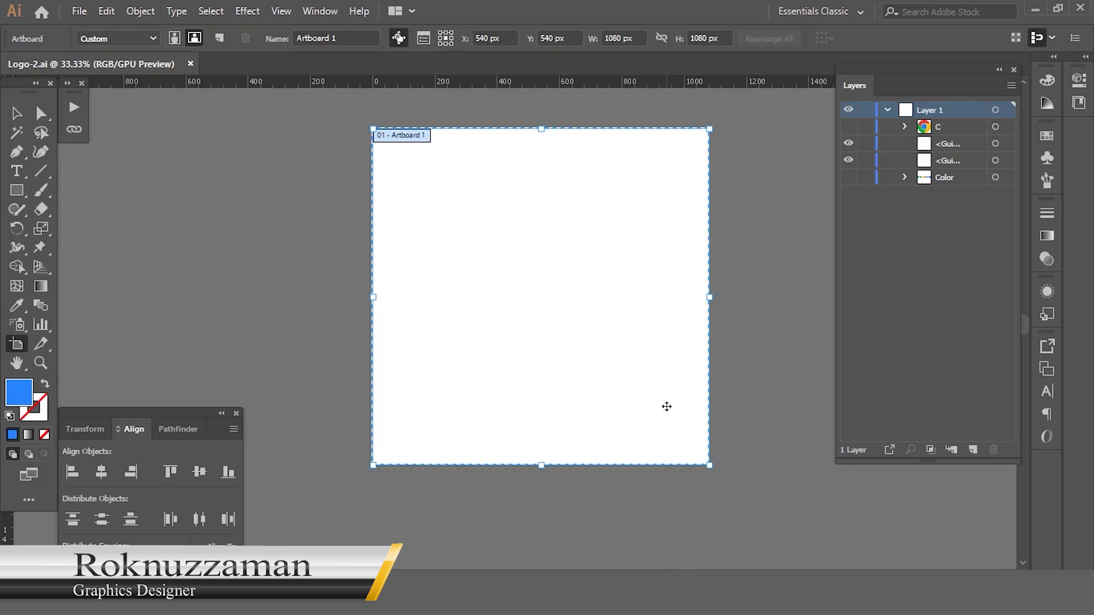
Step: Make the hidden Color swatch group and the hidden Chrome logo group C visible in Layer 1
click(17, 113)
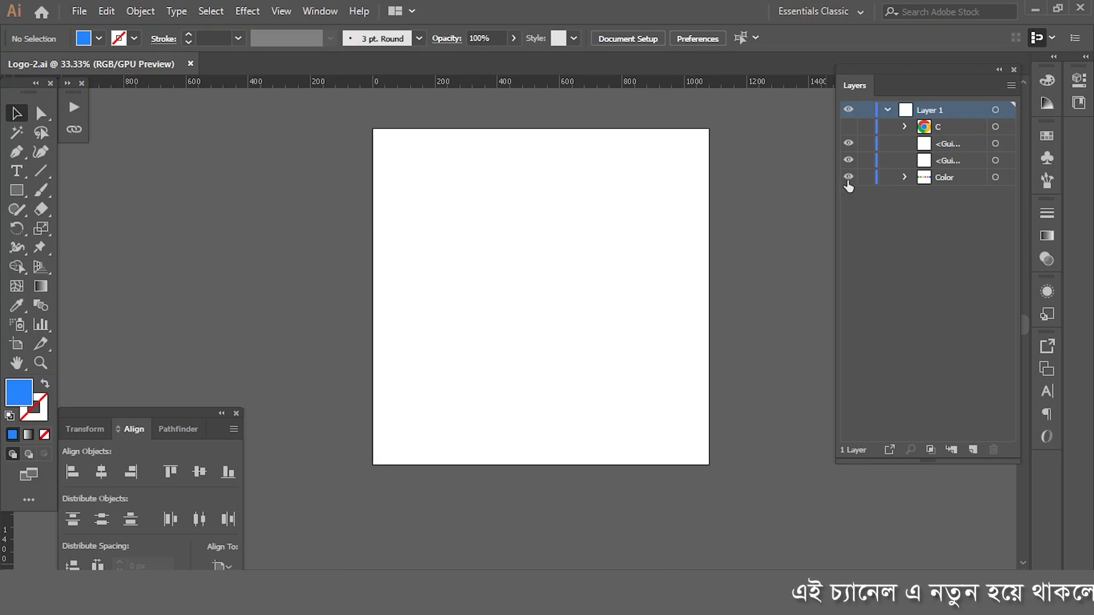
click(848, 177)
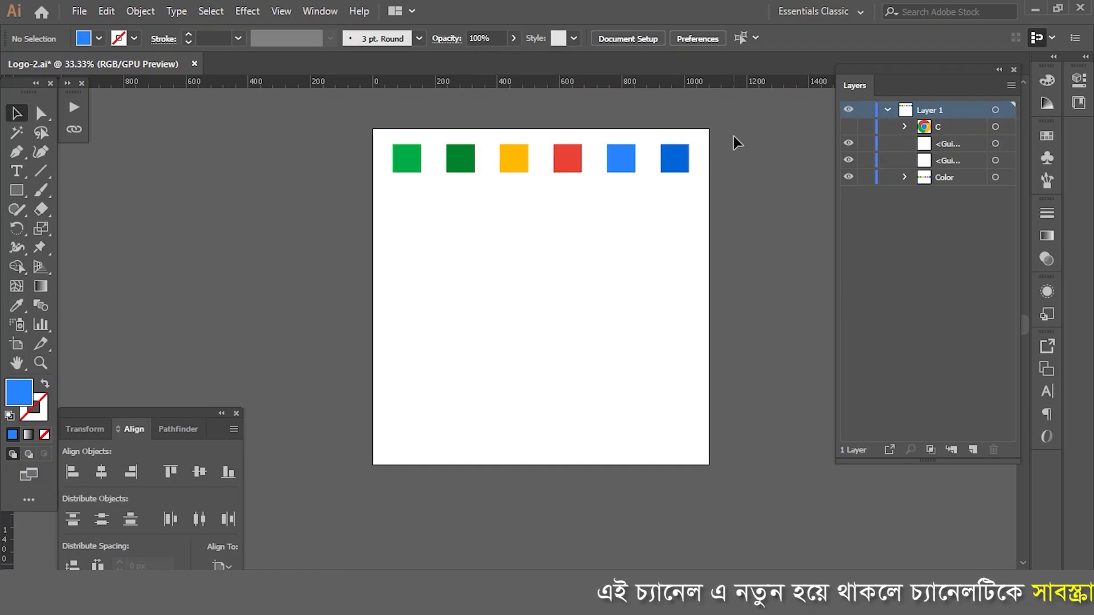
drag(749, 131, 319, 211)
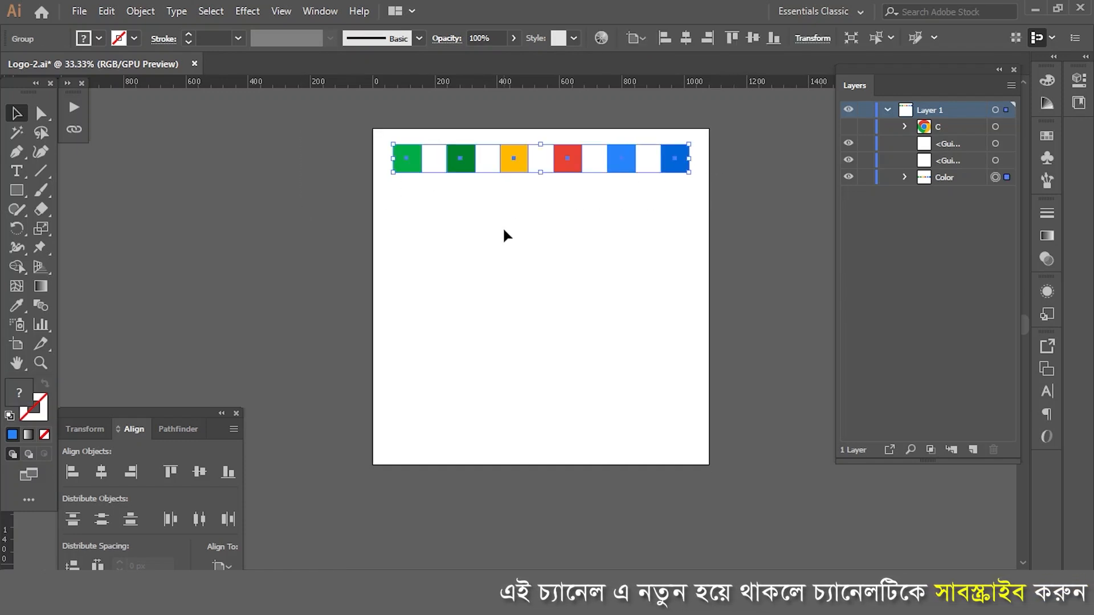
click(849, 126)
click(649, 240)
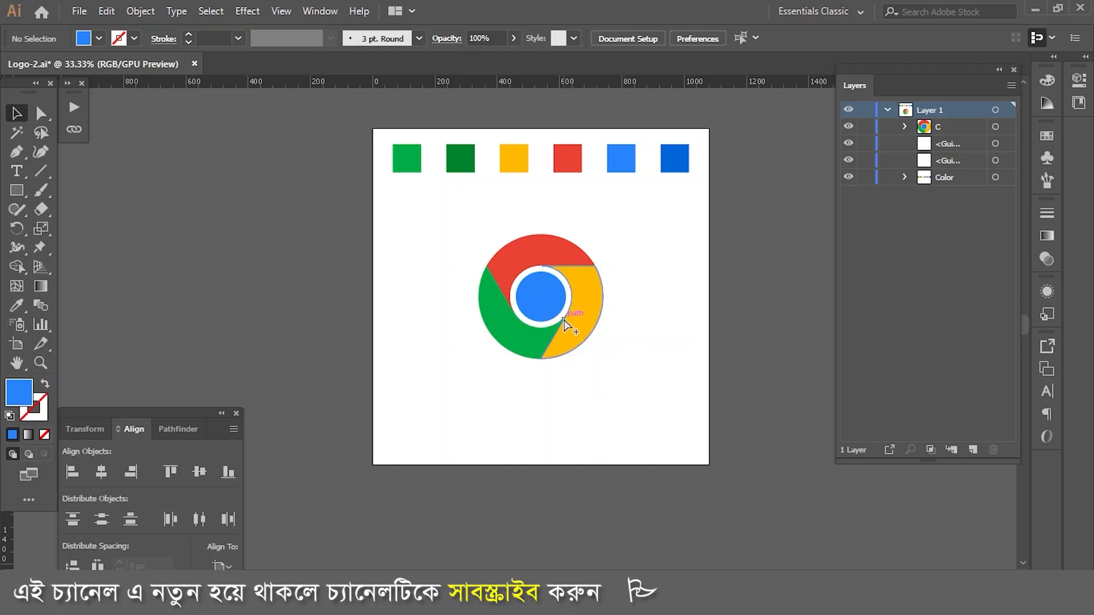
Step: Scale the Chrome logo group to about half size and place it beneath the two green swatches
click(564, 335)
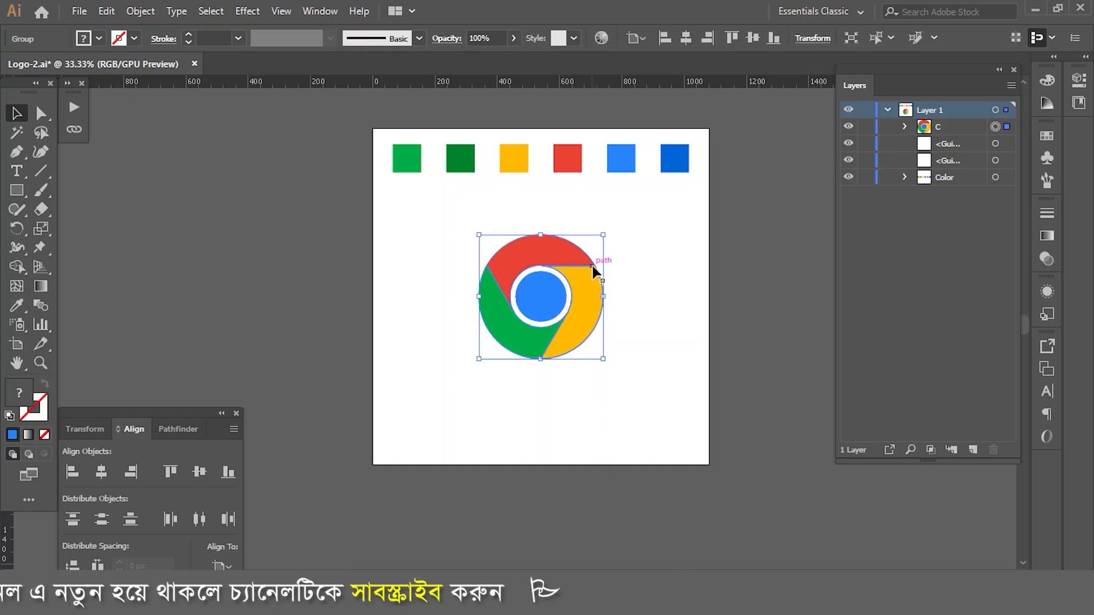
drag(607, 240, 460, 191)
click(567, 268)
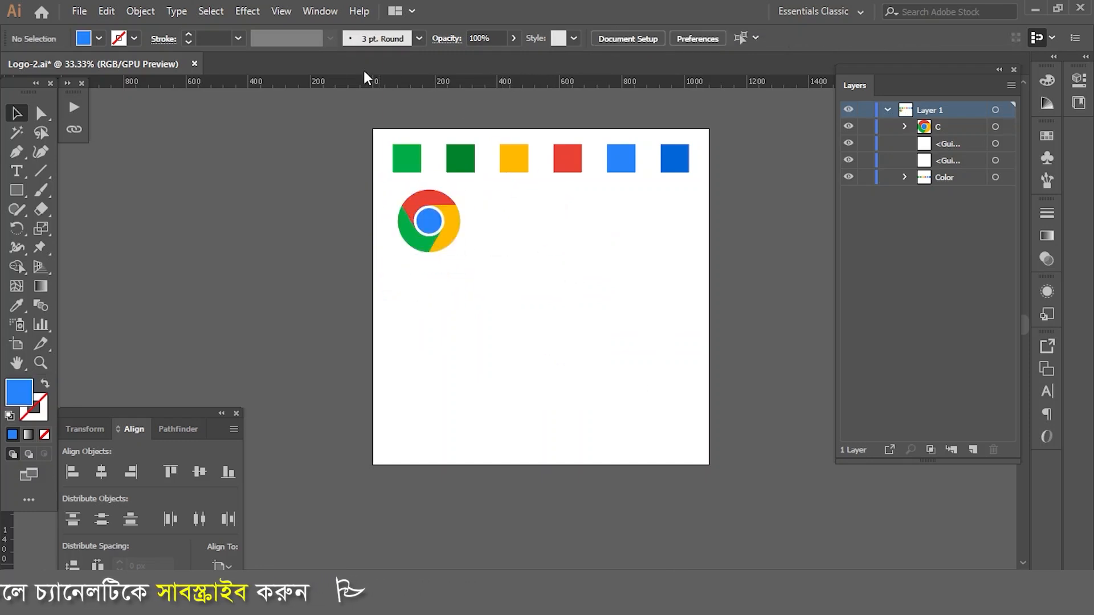
Step: Turn on the center mark for Artboard 1 in its artboard options
double_click(17, 345)
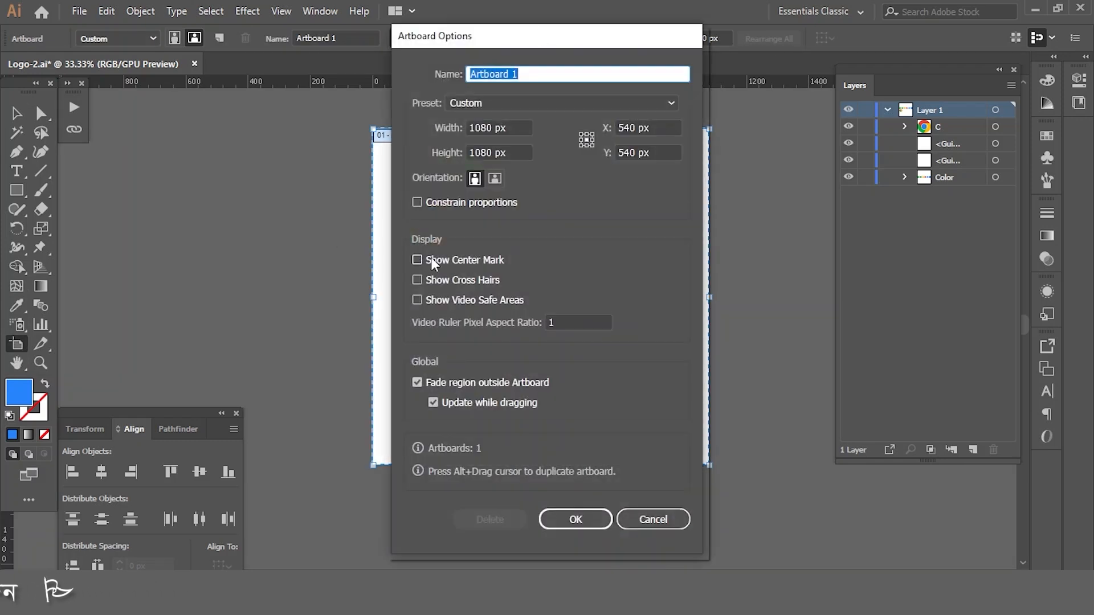
click(572, 521)
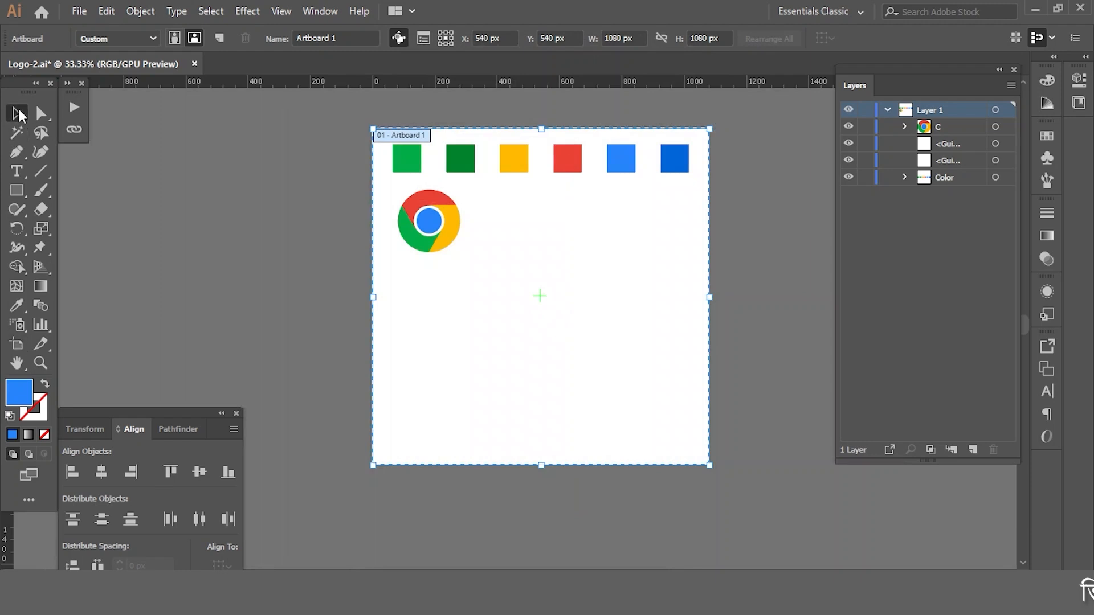
click(17, 113)
Step: Create a 400 × 400 px circle with the Ellipse tool, starting at the artboard's center mark
scroll(549, 290, up, 1)
drag(17, 190, 85, 231)
click(536, 304)
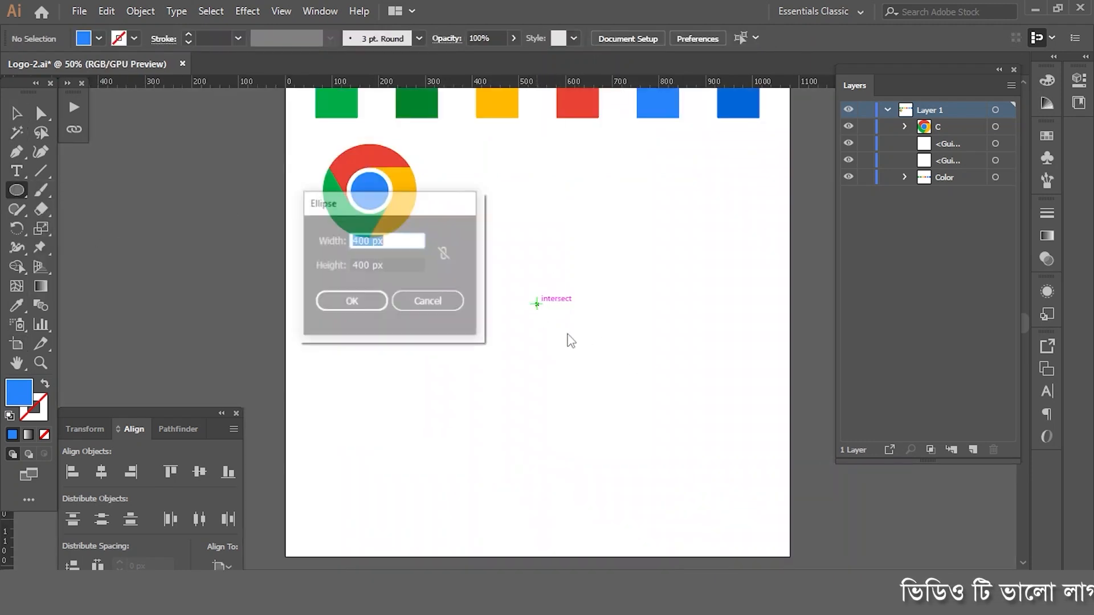
click(351, 302)
click(17, 114)
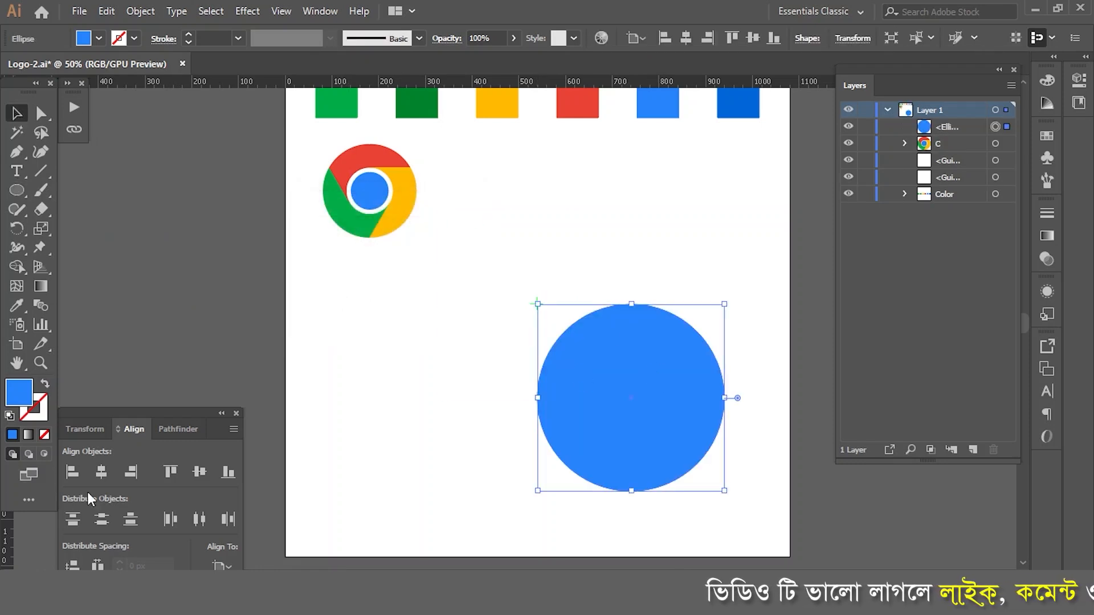
Step: Center the large blue circle on the artboard's center mark, keeping alignment set to the artboard
drag(648, 367, 554, 273)
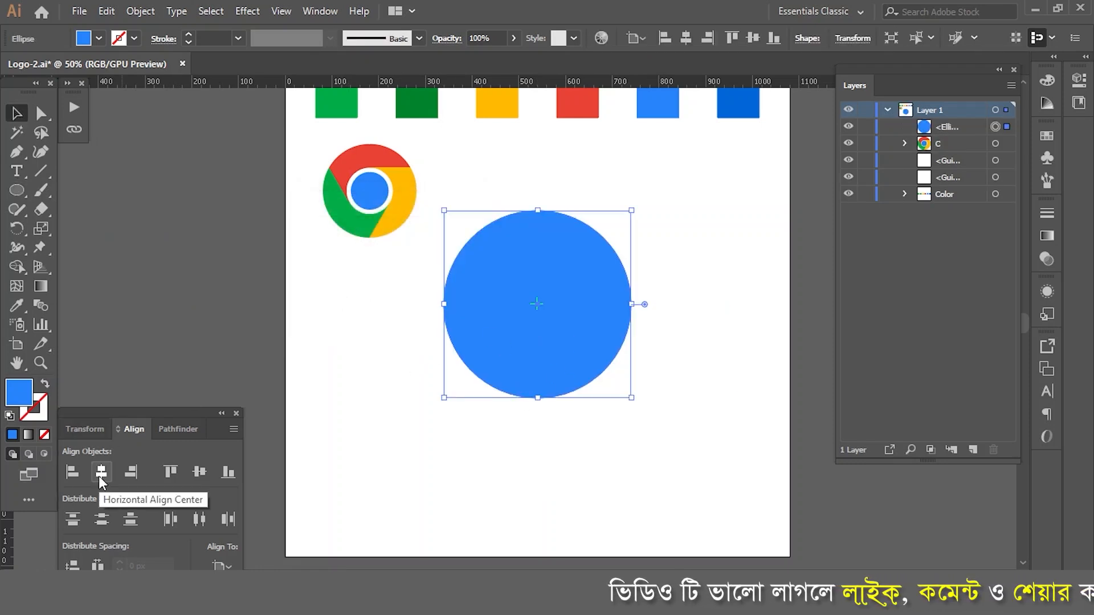
click(223, 566)
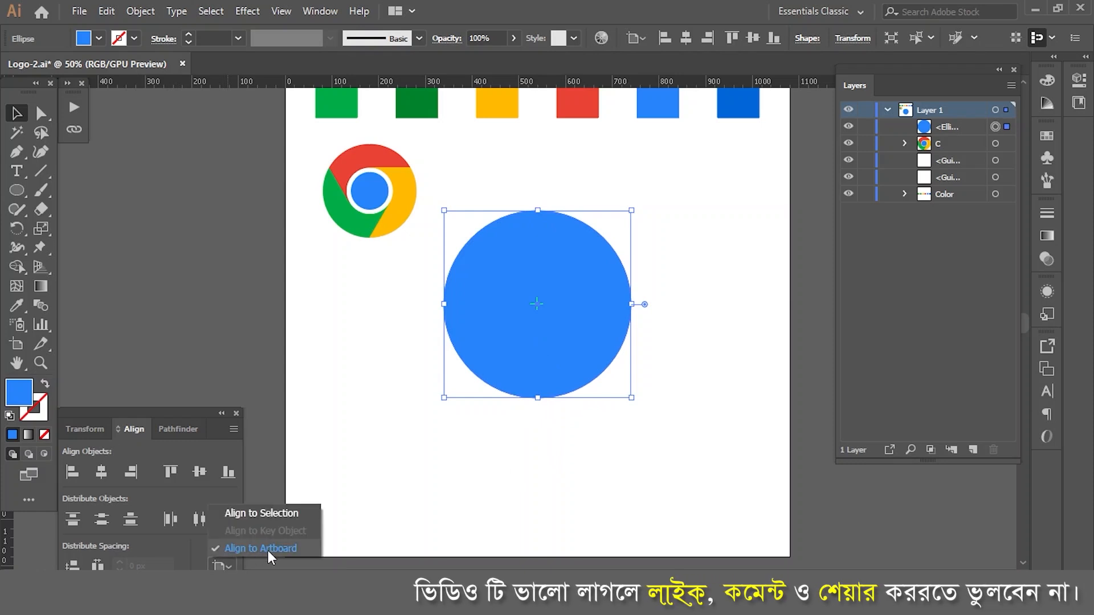
click(569, 456)
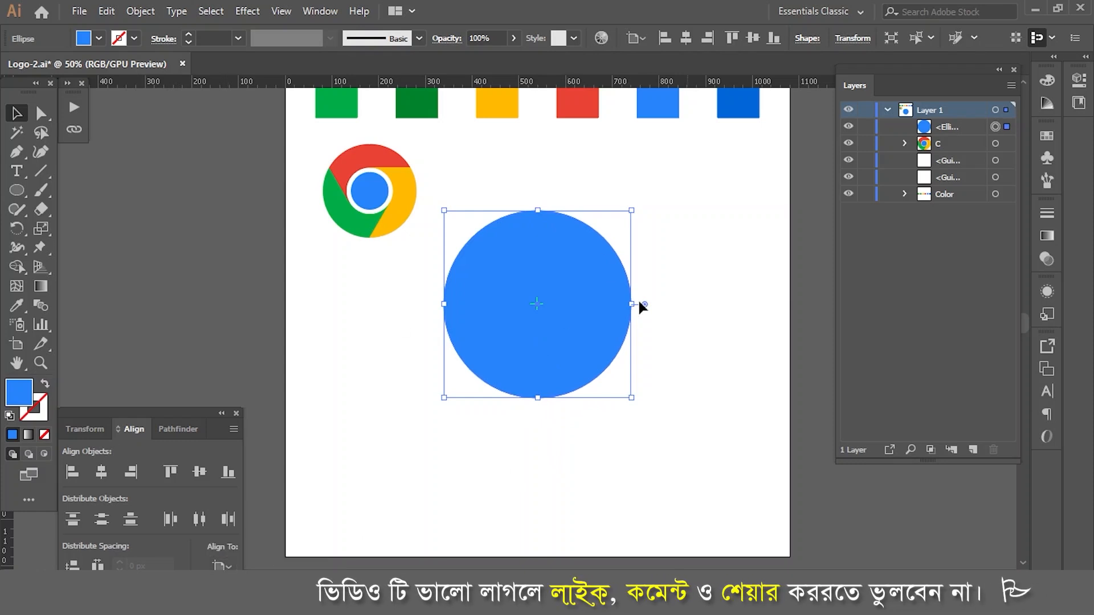
click(668, 433)
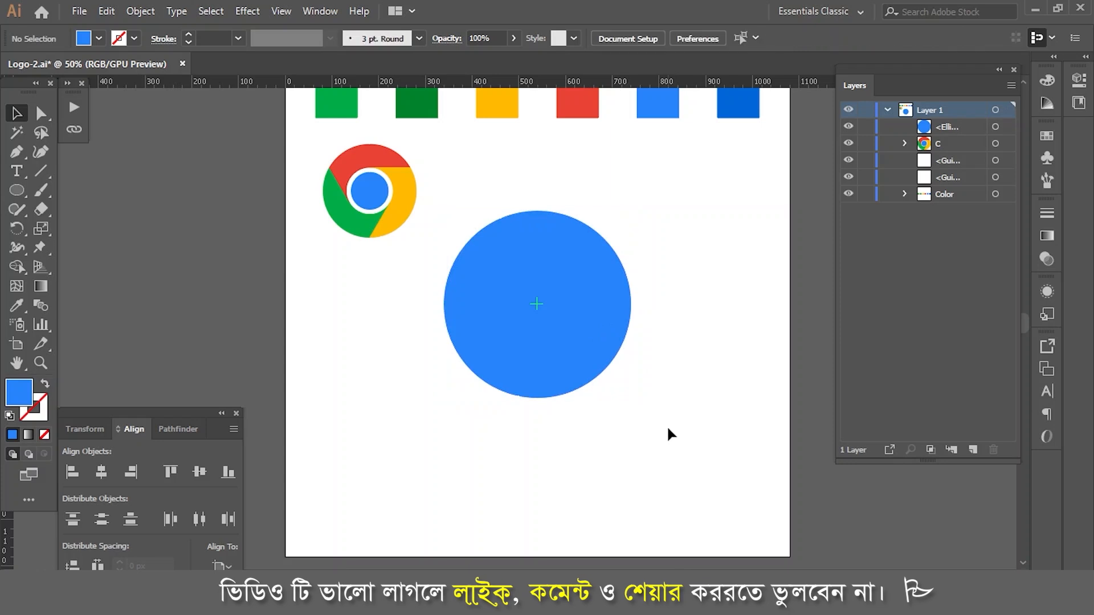
Step: Offset the large blue circle's path by -100 px with preview on to make a smaller concentric circle
click(551, 349)
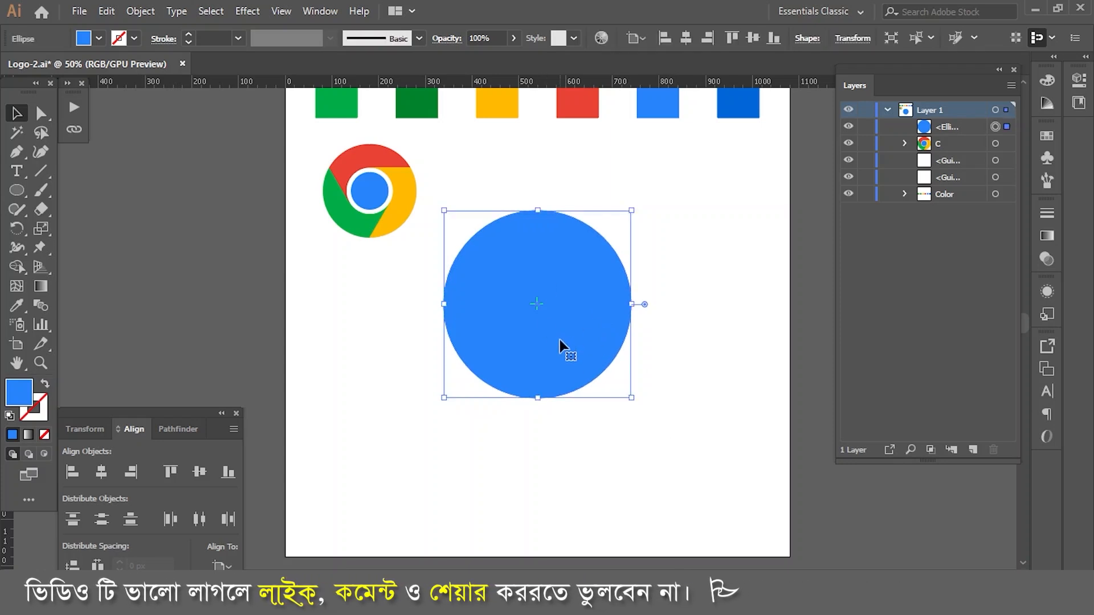
click(138, 11)
mouse_move(226, 369)
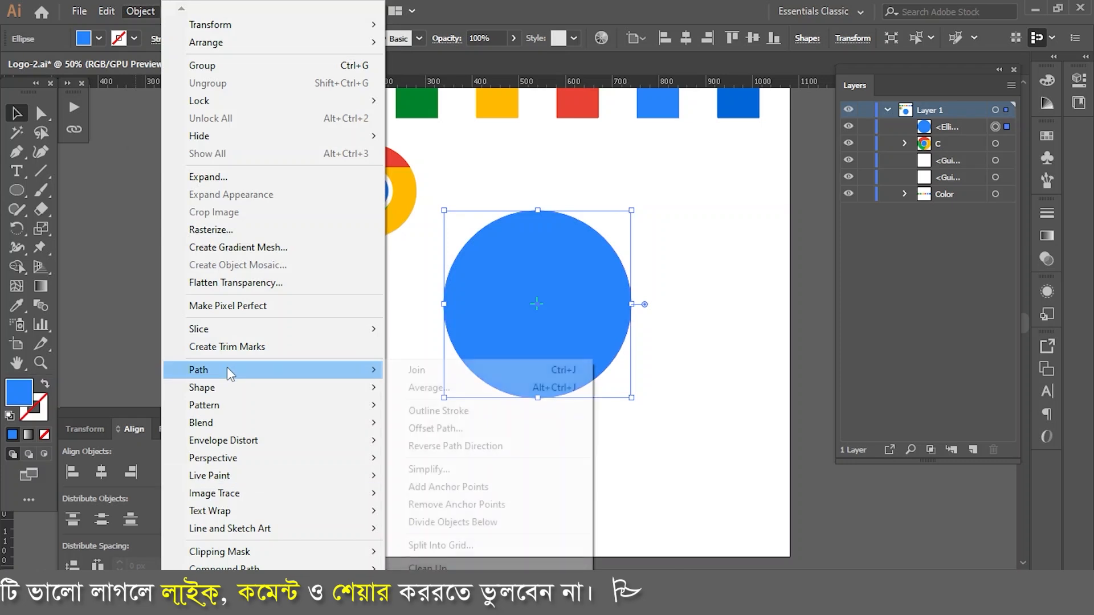
click(450, 429)
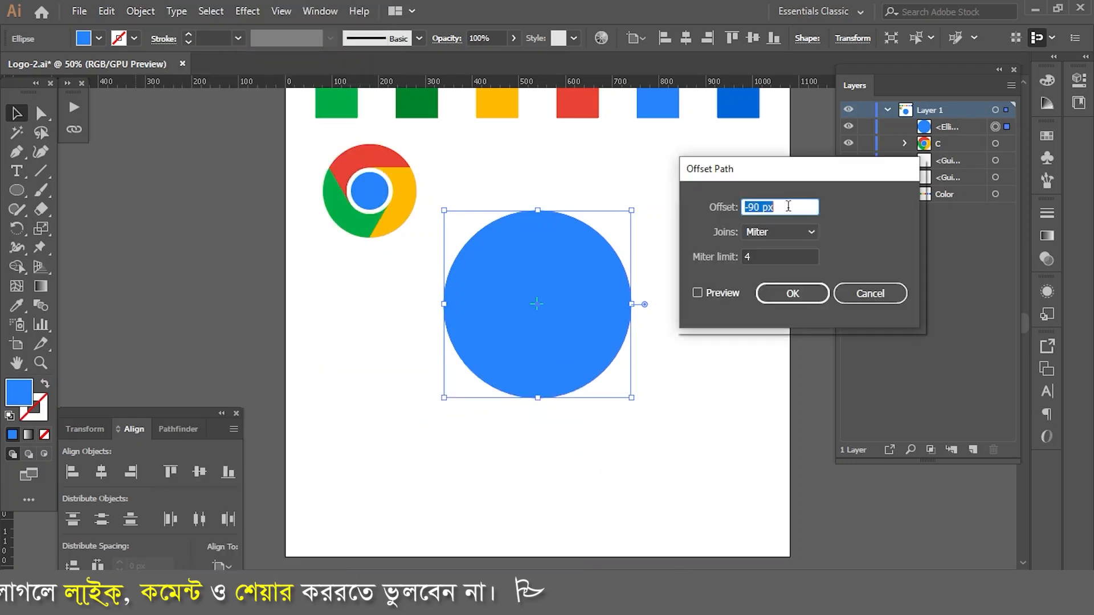
text(-)
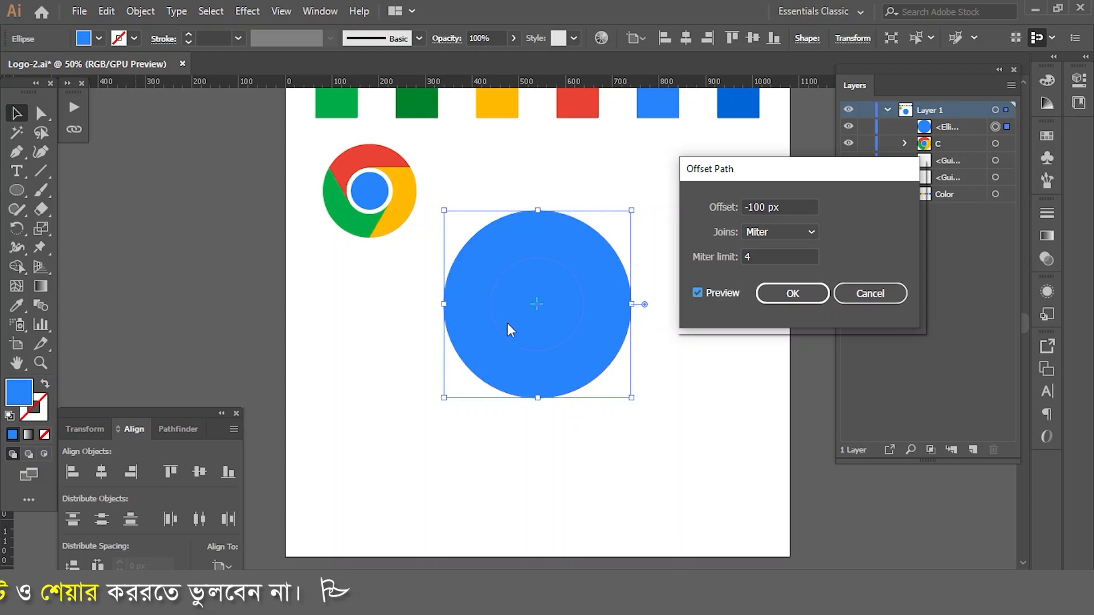
click(806, 294)
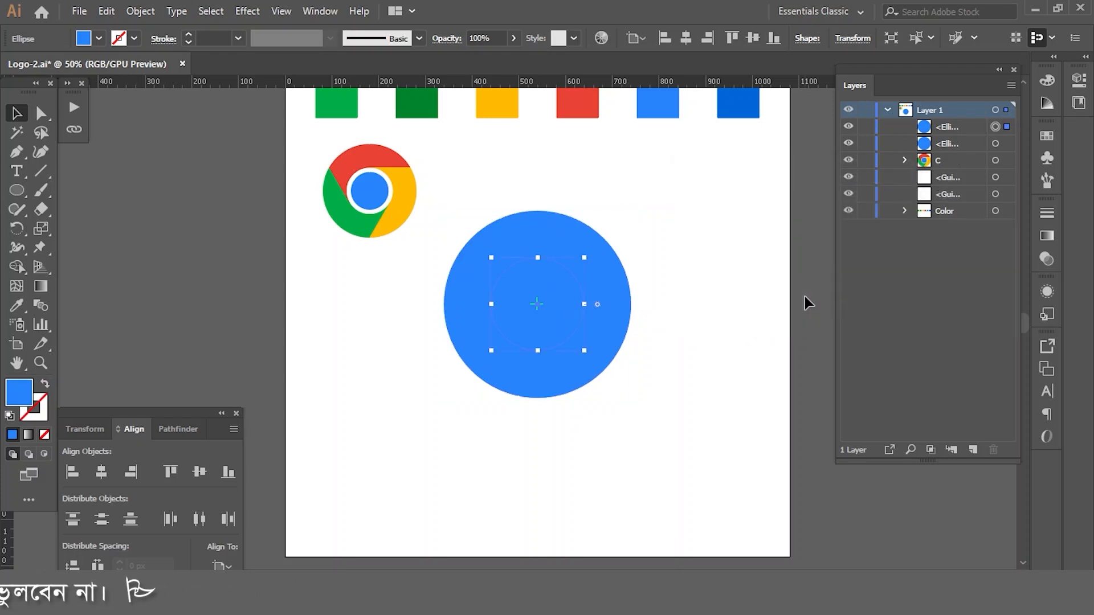
Step: Fill the inner concentric circle with white
click(1051, 81)
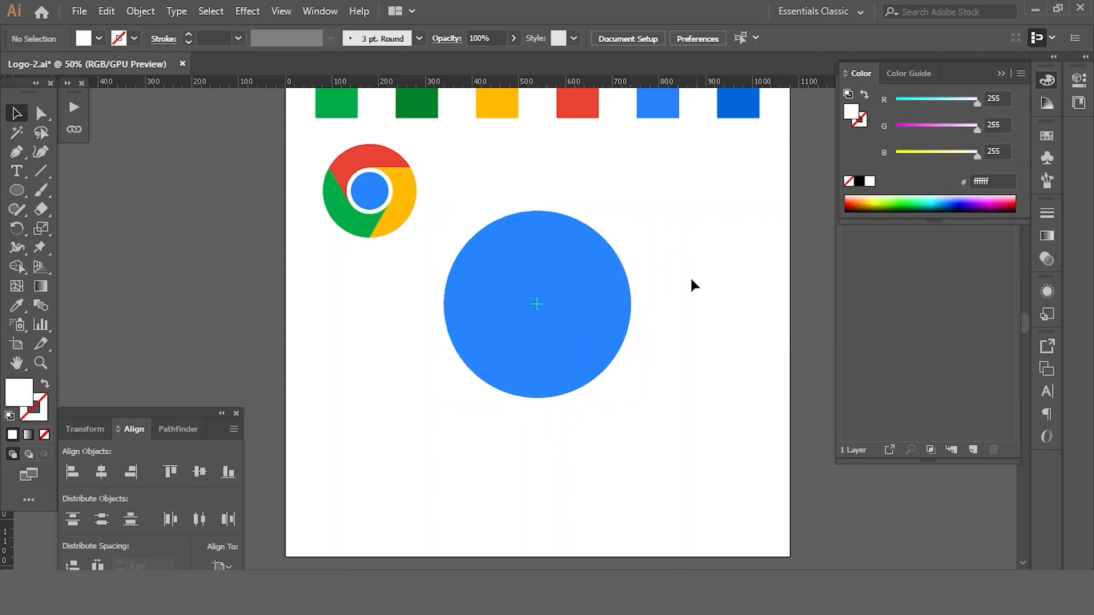
click(870, 181)
click(504, 340)
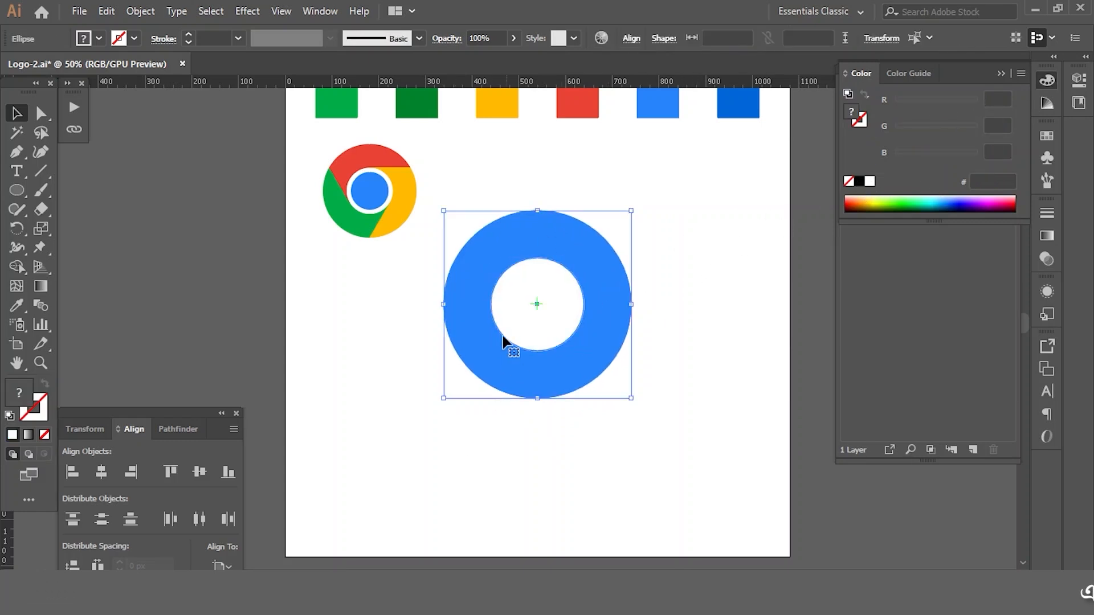
click(424, 268)
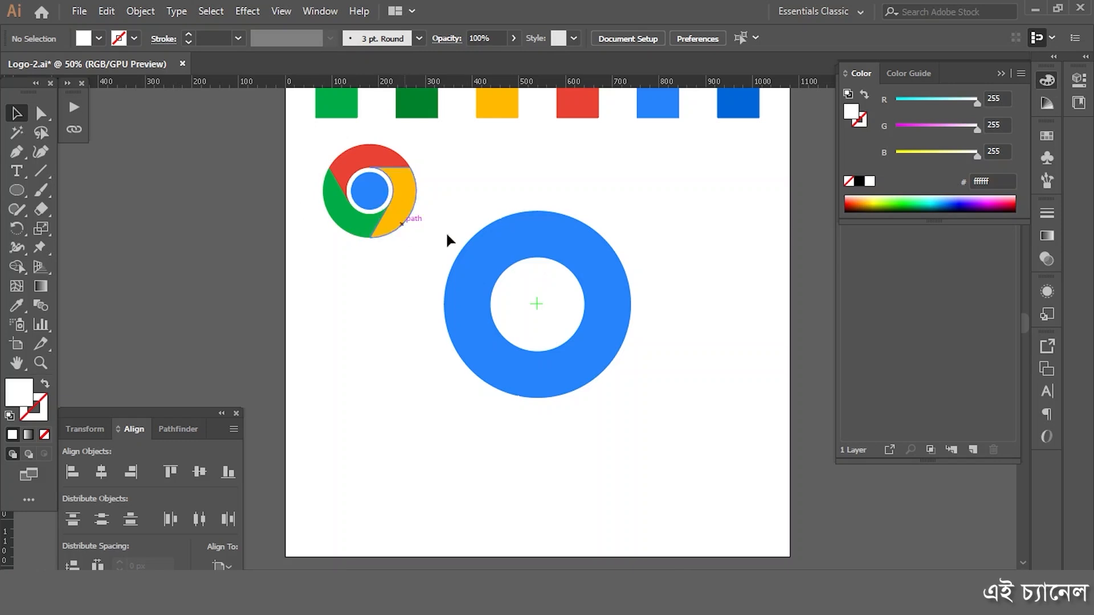
Step: Offset the white circle's path by -20 px with preview on to make an innermost concentric circle
click(531, 306)
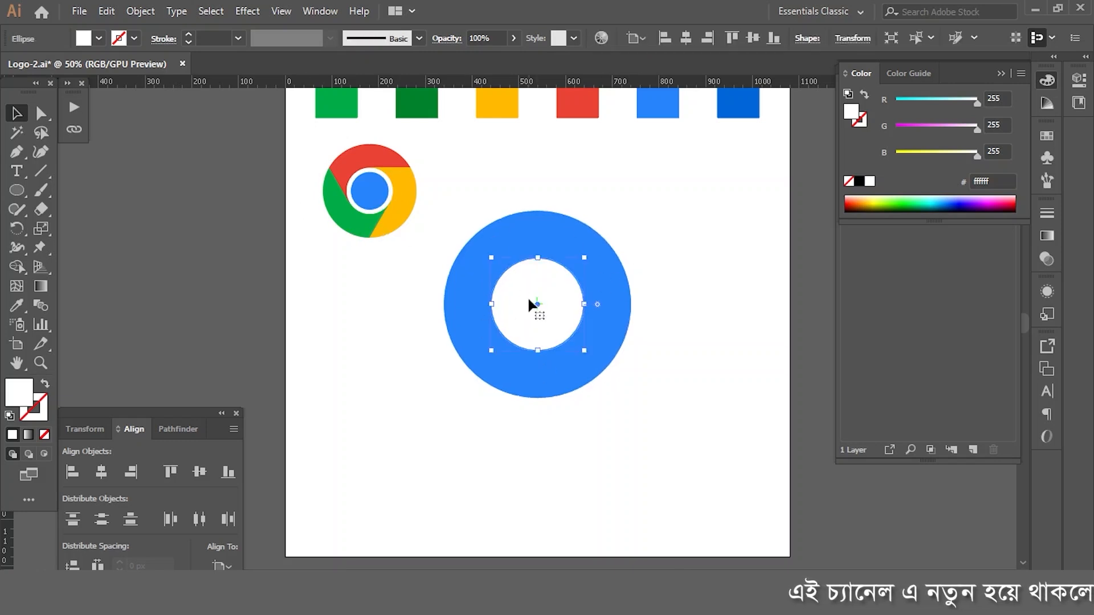
click(716, 459)
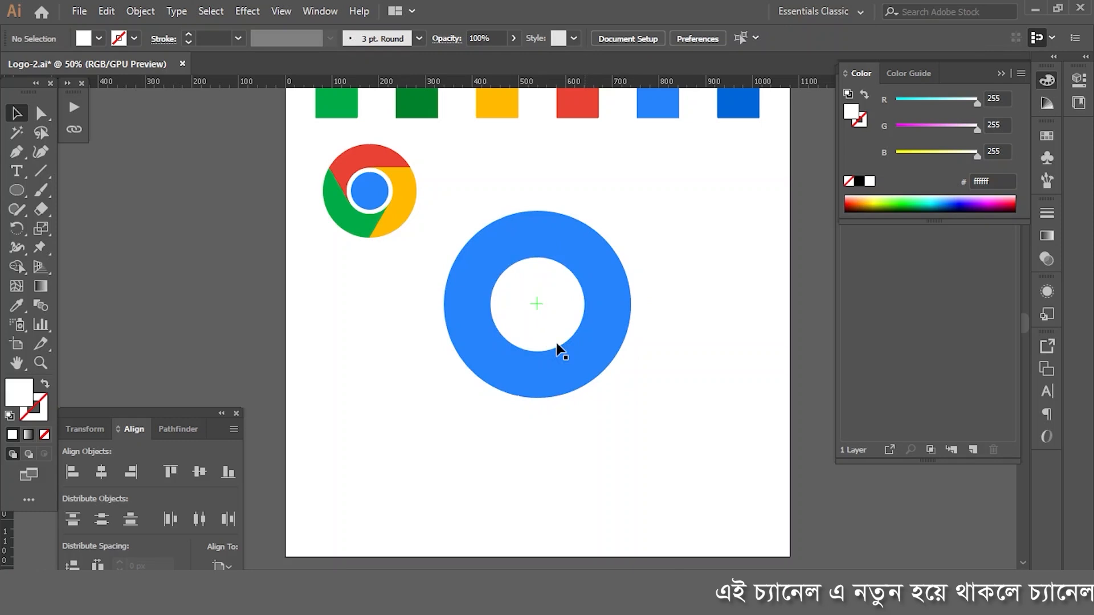
click(532, 302)
click(141, 11)
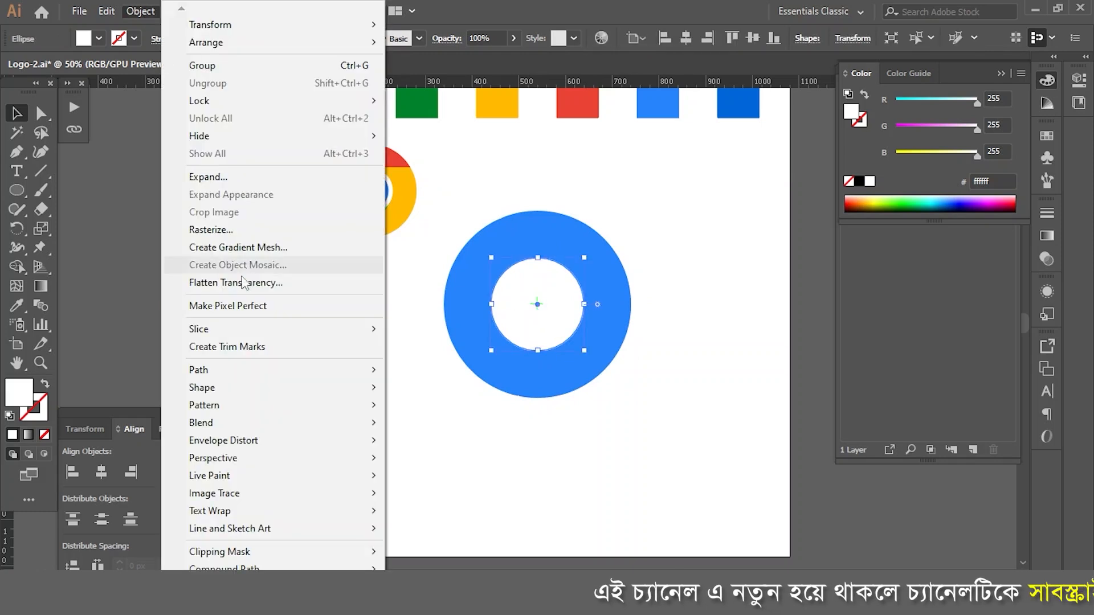
mouse_move(209, 372)
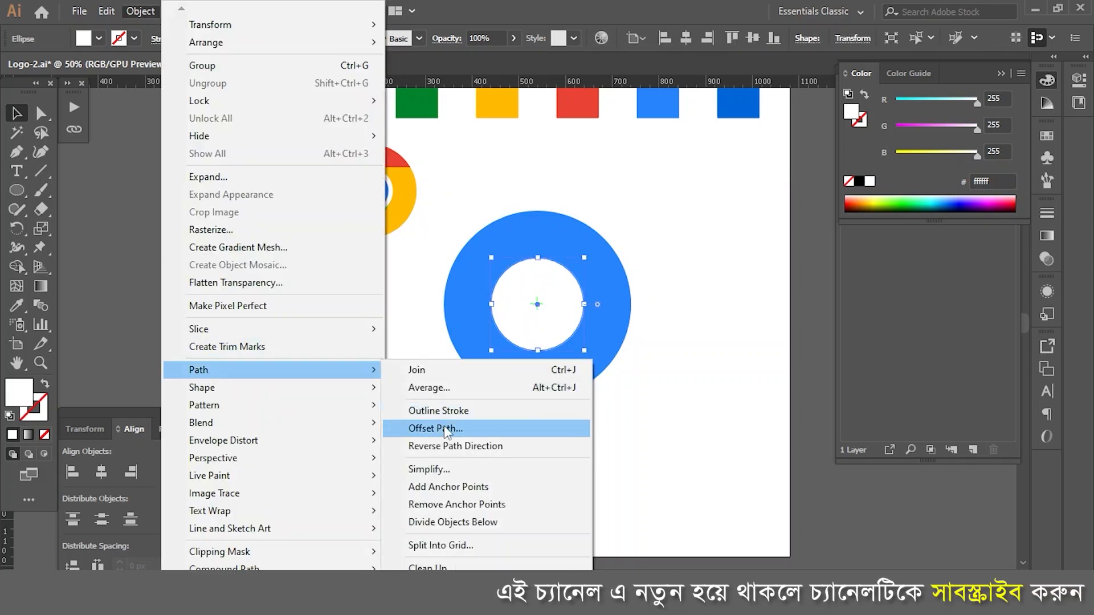
click(440, 428)
key(BackSpace)
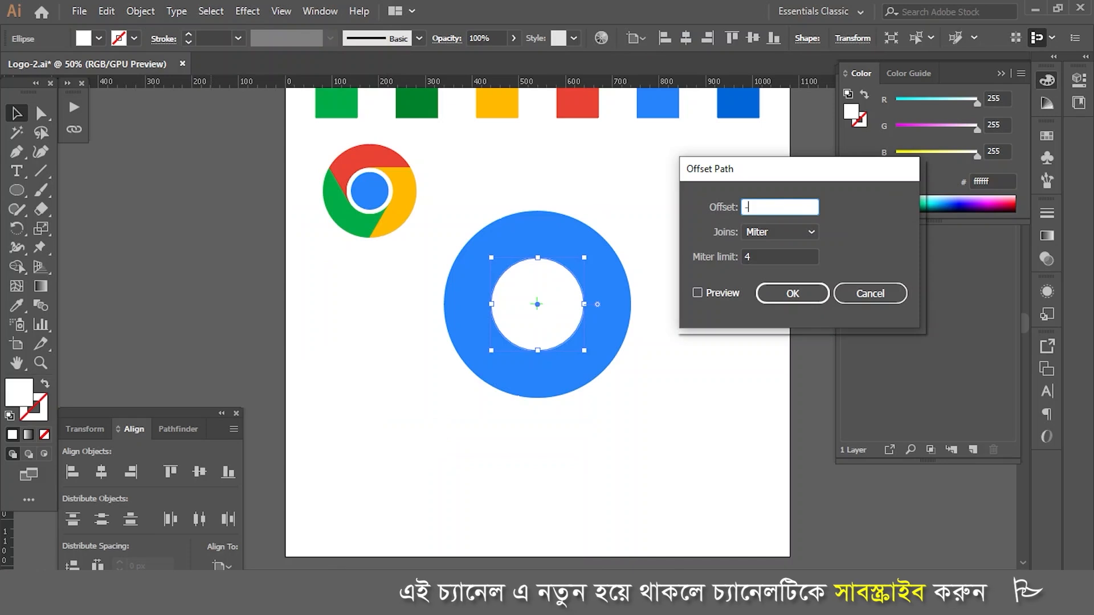
text(-20)
click(698, 293)
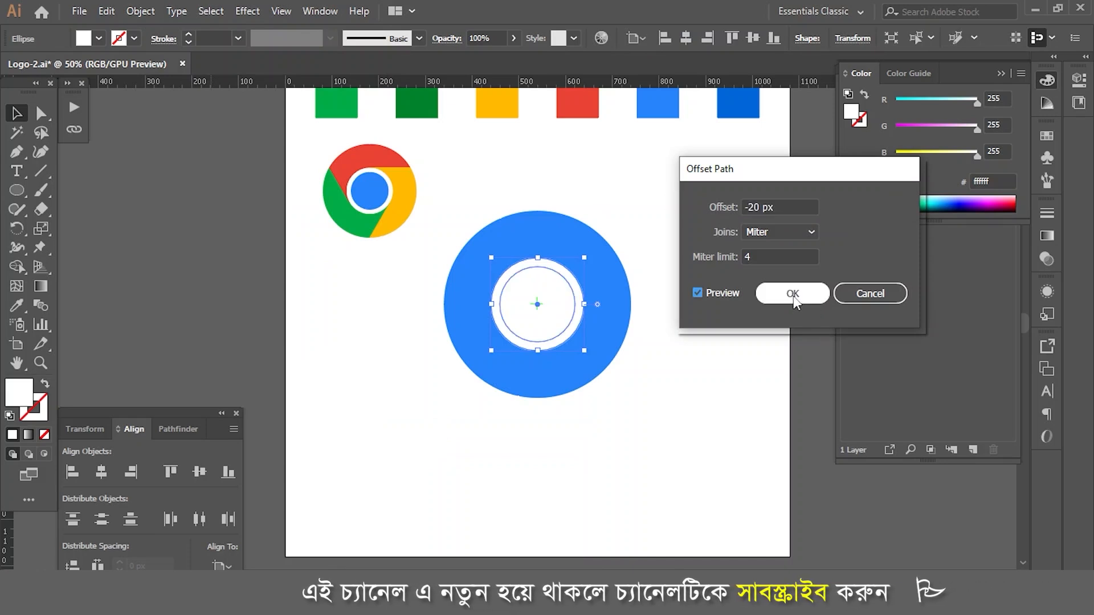
click(793, 293)
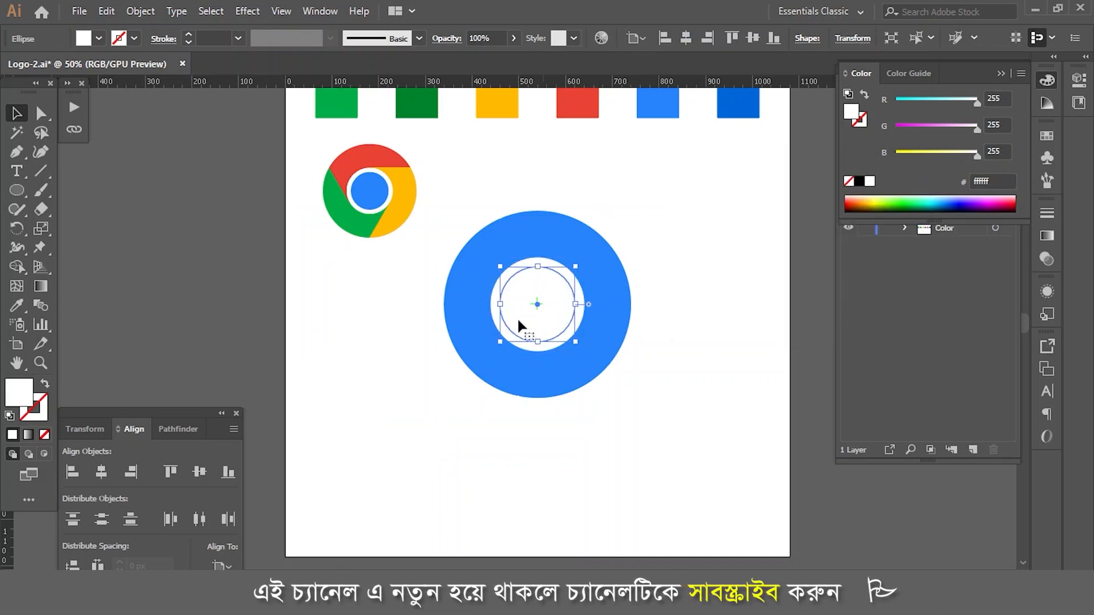
Step: Fill the innermost circle with the lighter blue sampled from the swatch row using the Eyedropper
click(16, 305)
click(658, 107)
key(v)
click(649, 194)
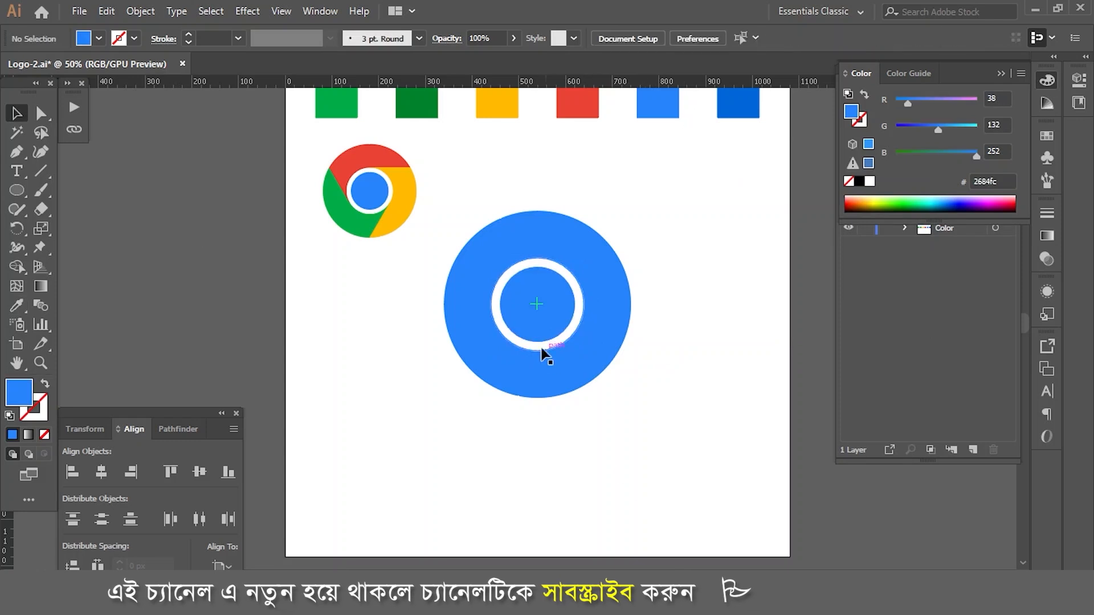
scroll(676, 326, up, 1)
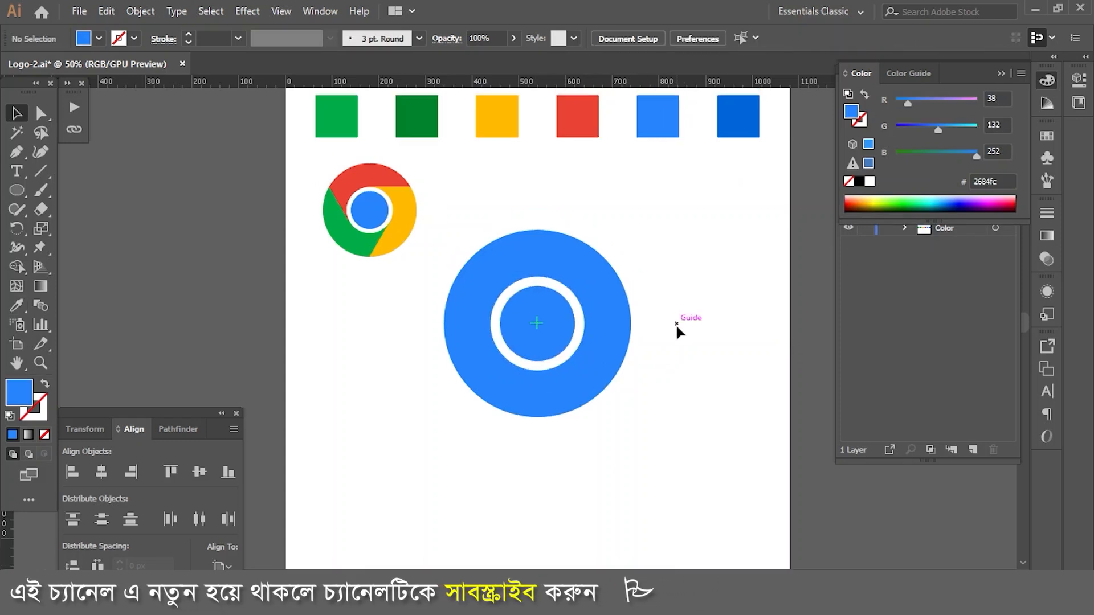
click(610, 342)
click(691, 287)
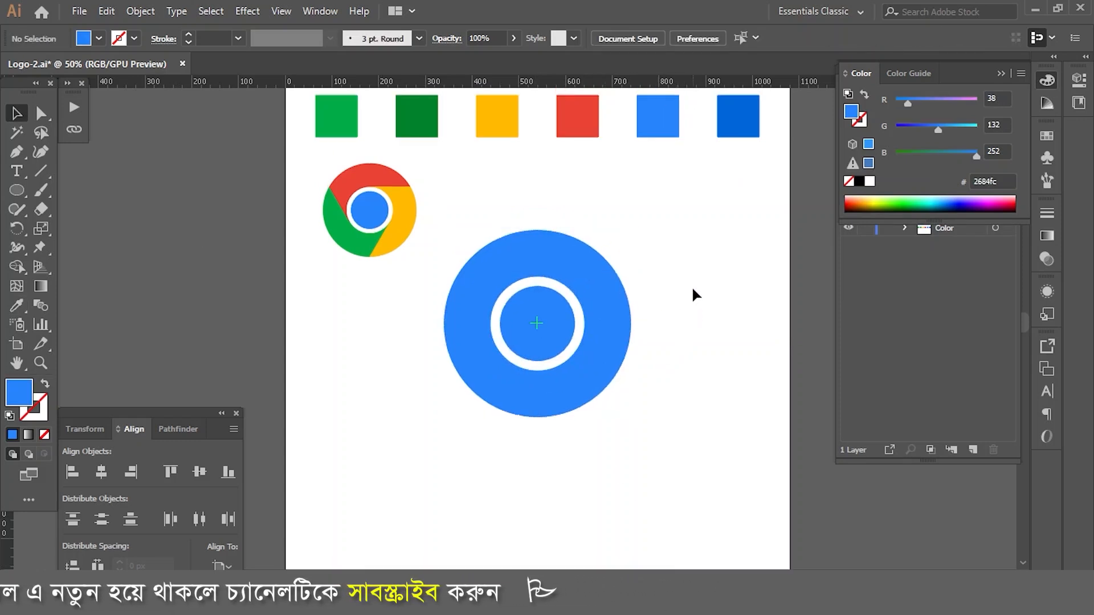
Step: Draw a horizontal line with the Line Segment tool and move it to the white circle's top edge, extending past the large circle
click(40, 171)
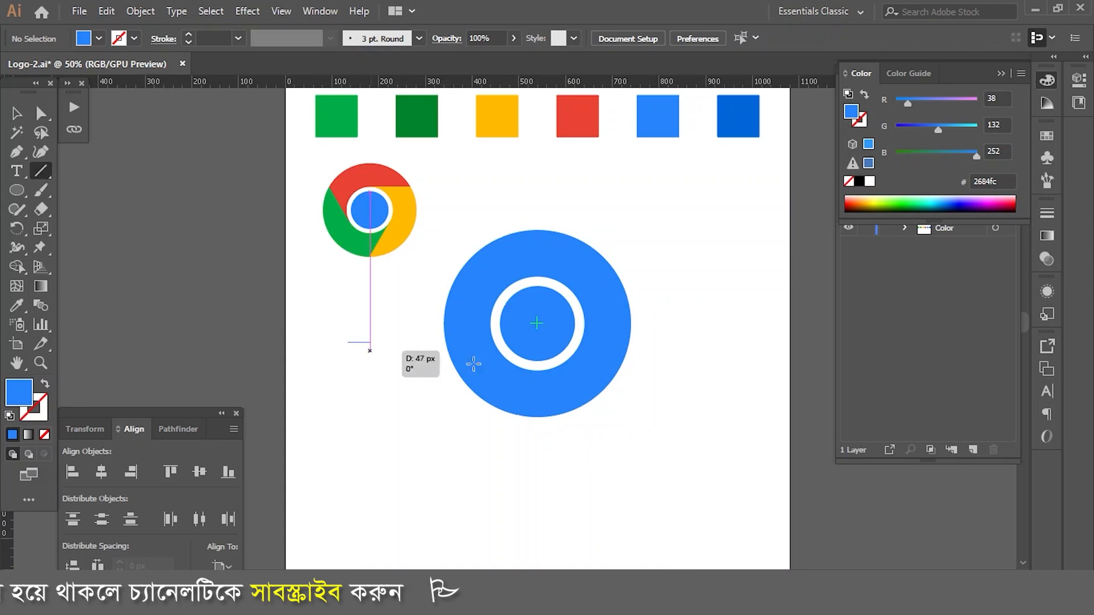
drag(349, 342, 477, 342)
click(17, 111)
drag(377, 342, 666, 224)
Step: Try to align the horizontal line exactly with the top edge of the white circle
scroll(541, 282, up, 5)
scroll(551, 287, down, 3)
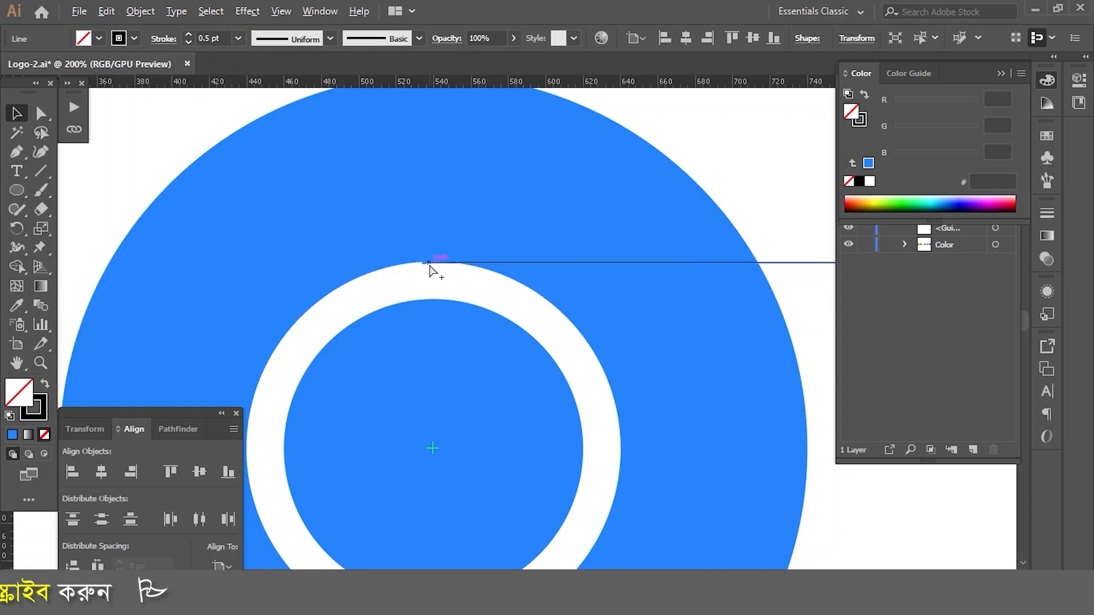
scroll(431, 271, up, 3)
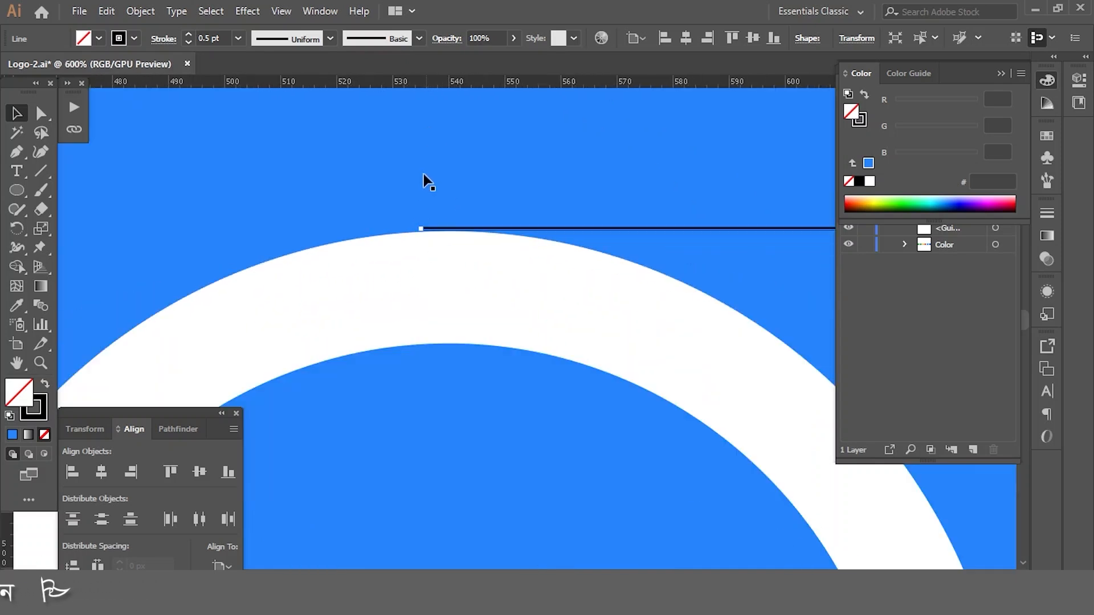
scroll(423, 173, down, 5)
scroll(465, 274, up, 6)
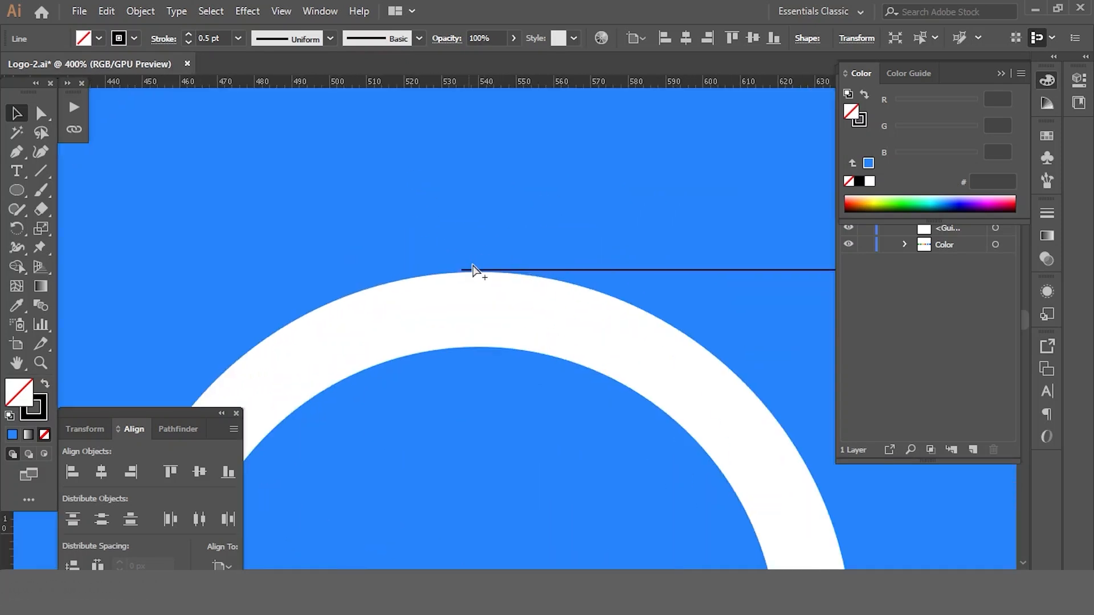
drag(487, 272, 487, 273)
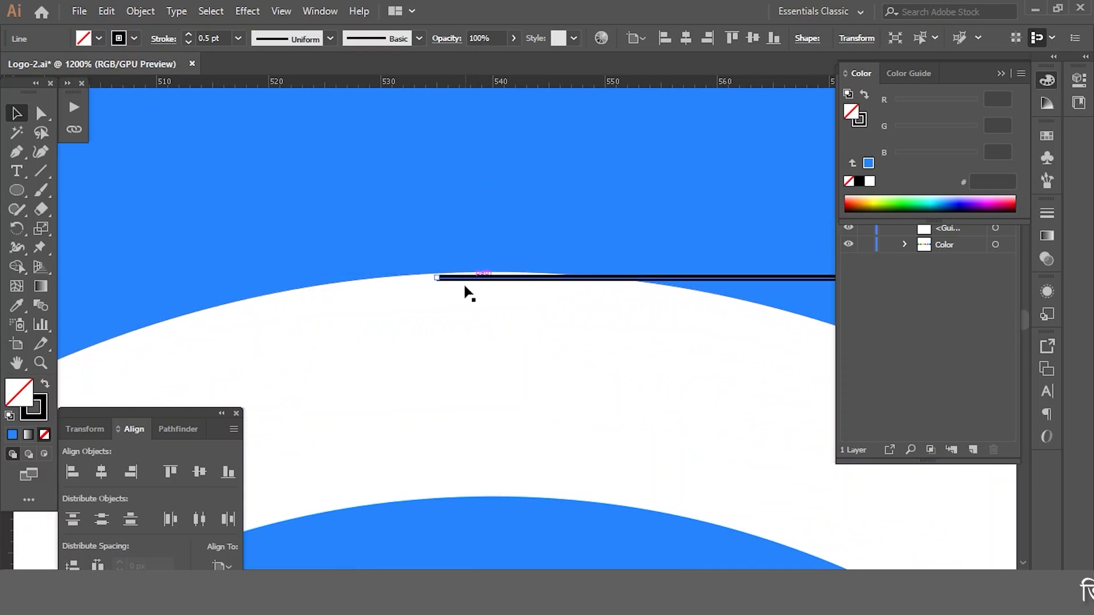
scroll(467, 304, down, 8)
click(470, 319)
scroll(469, 320, up, 2)
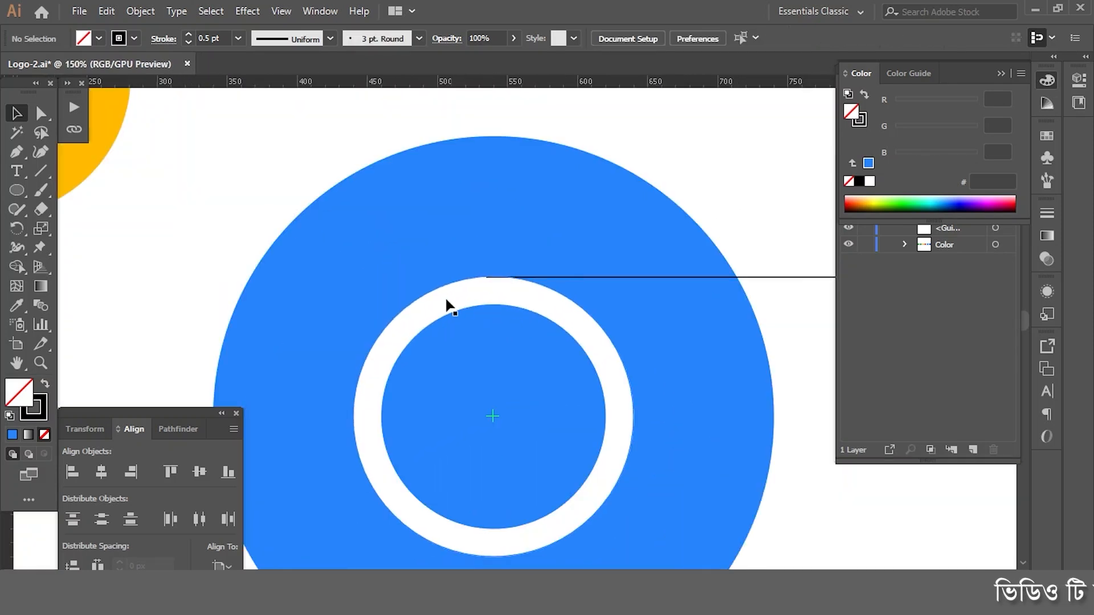
Step: Switch the artwork to Outline view and try to move the horizontal line flush with the white circle's top edge
scroll(446, 300, up, 7)
key(ctrl+y)
key(ctrl+y)
key(ctrl+y)
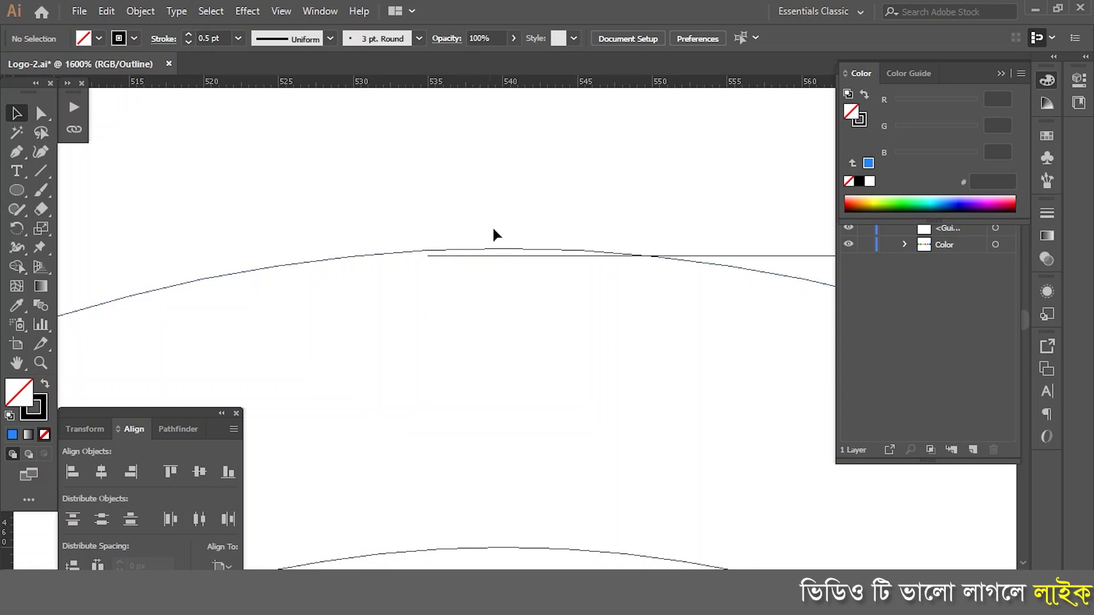
mouse_move(497, 256)
mouse_down()
mouse_move(501, 246)
mouse_move(484, 242)
mouse_up()
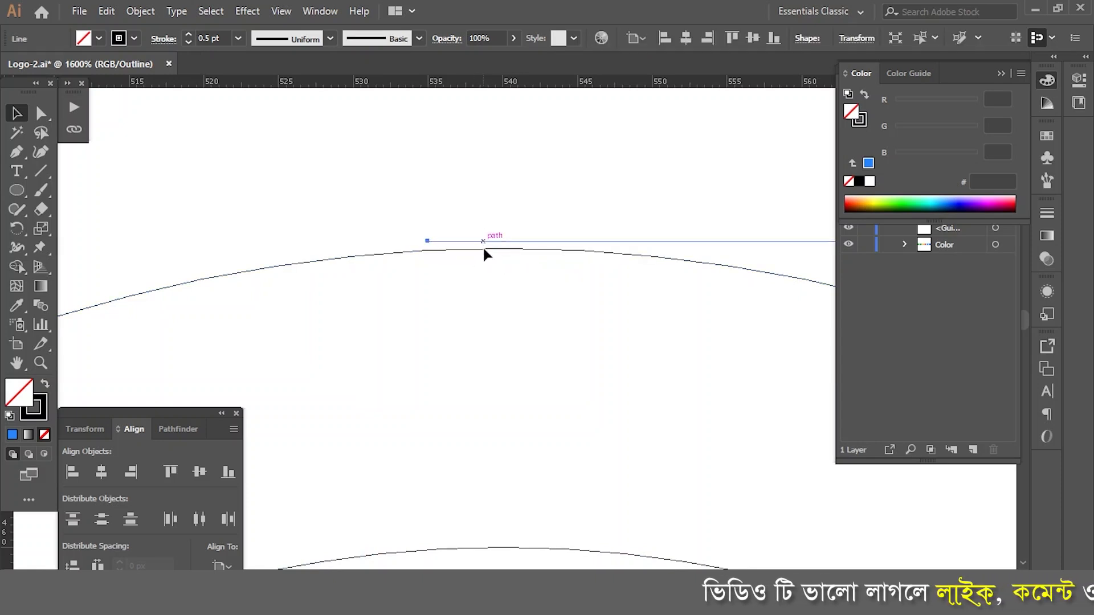
click(484, 249)
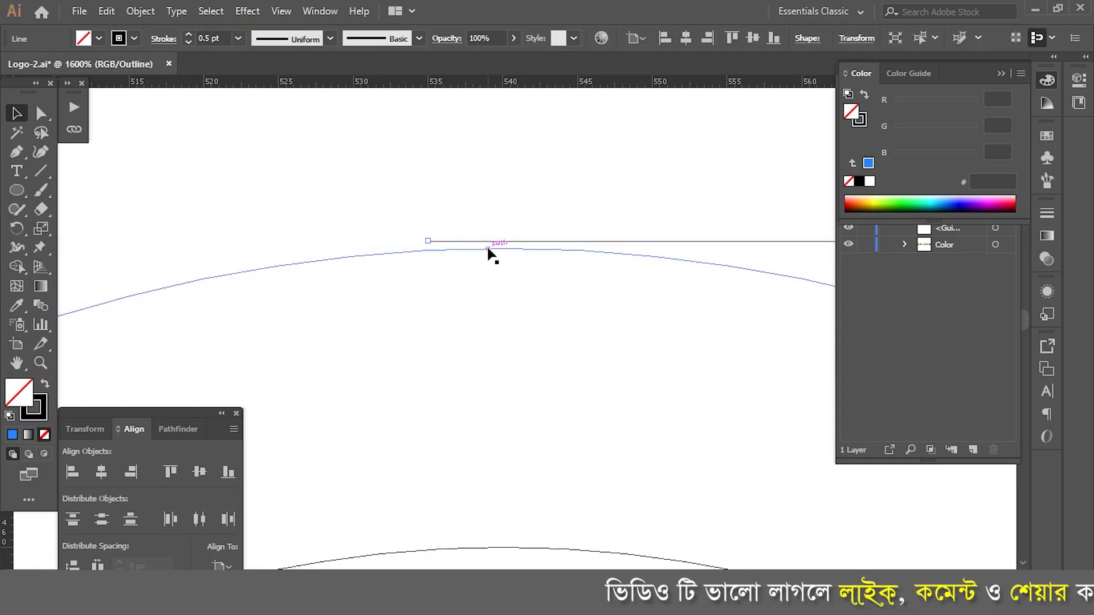
click(495, 267)
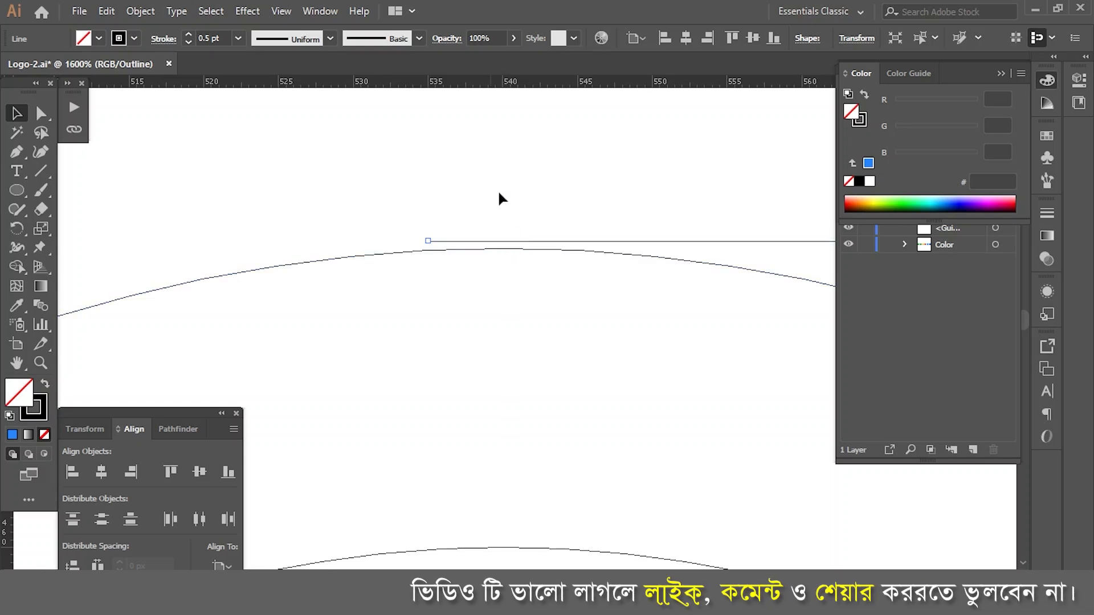
Step: Turn off Snap to Pixel for the document view
click(281, 11)
mouse_move(365, 568)
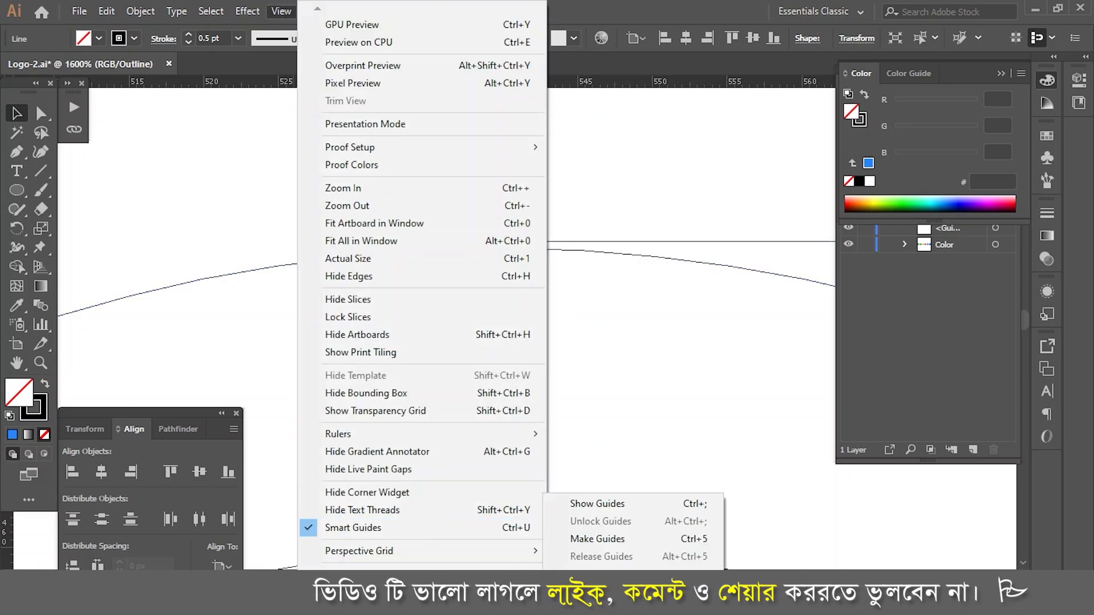
scroll(387, 567, down, 4)
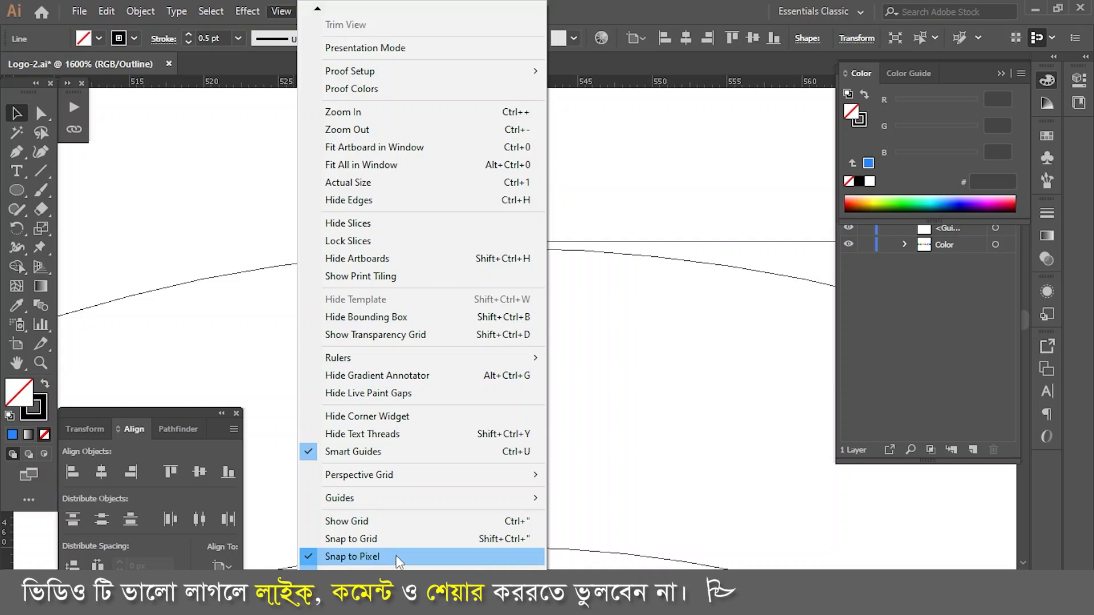
click(312, 560)
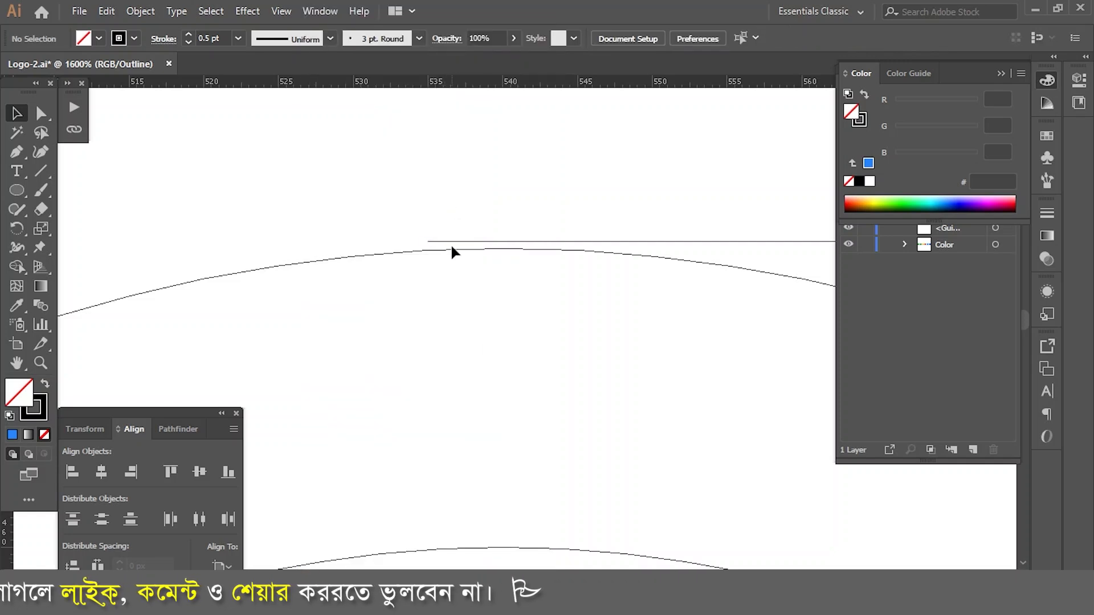
Step: Move the horizontal line tangent to the top of the white circle's outline and return to the coloured preview
drag(452, 246, 453, 254)
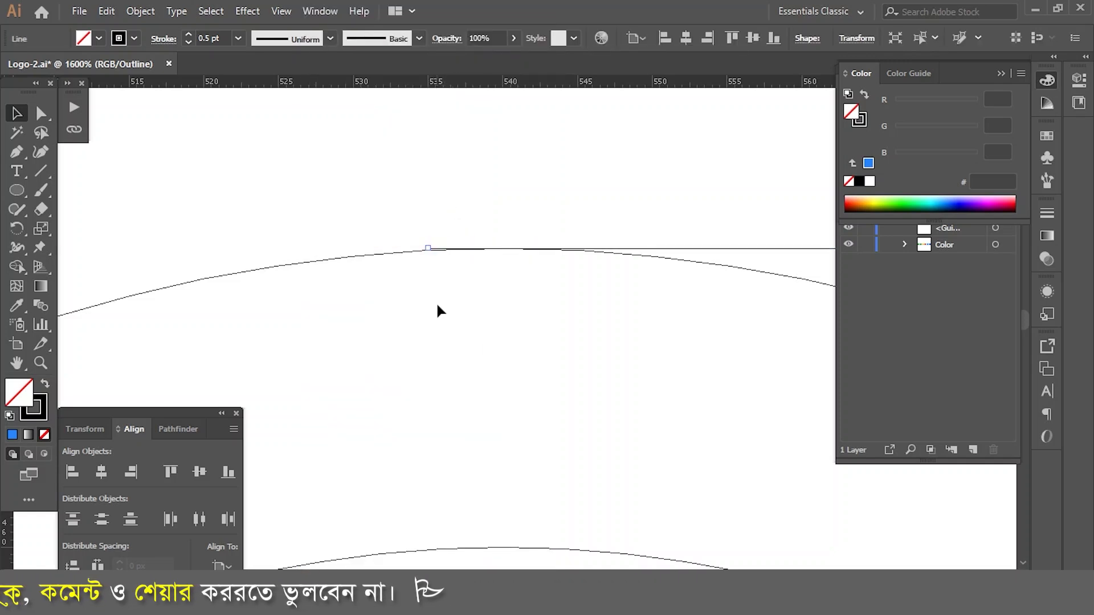
click(448, 308)
scroll(477, 261, up, 2)
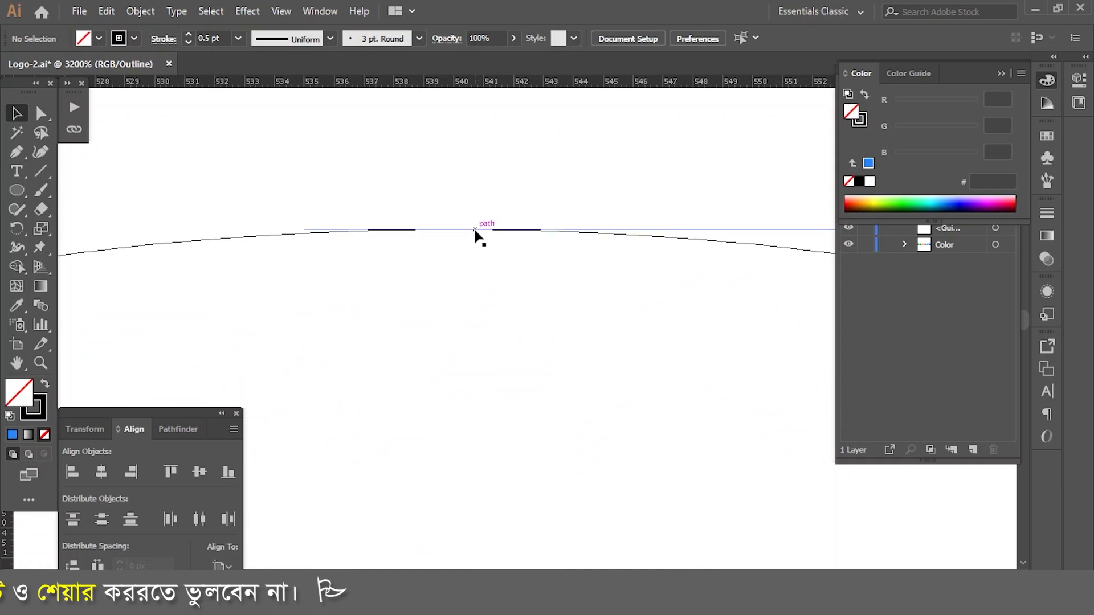
scroll(374, 276, down, 9)
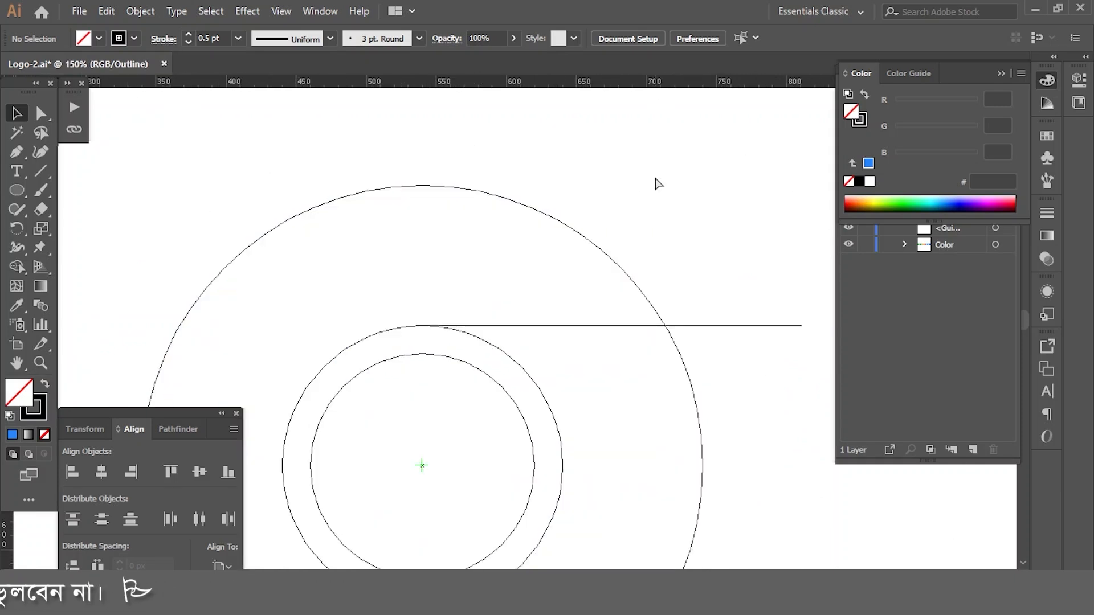
key(ctrl+y)
scroll(611, 237, down, 3)
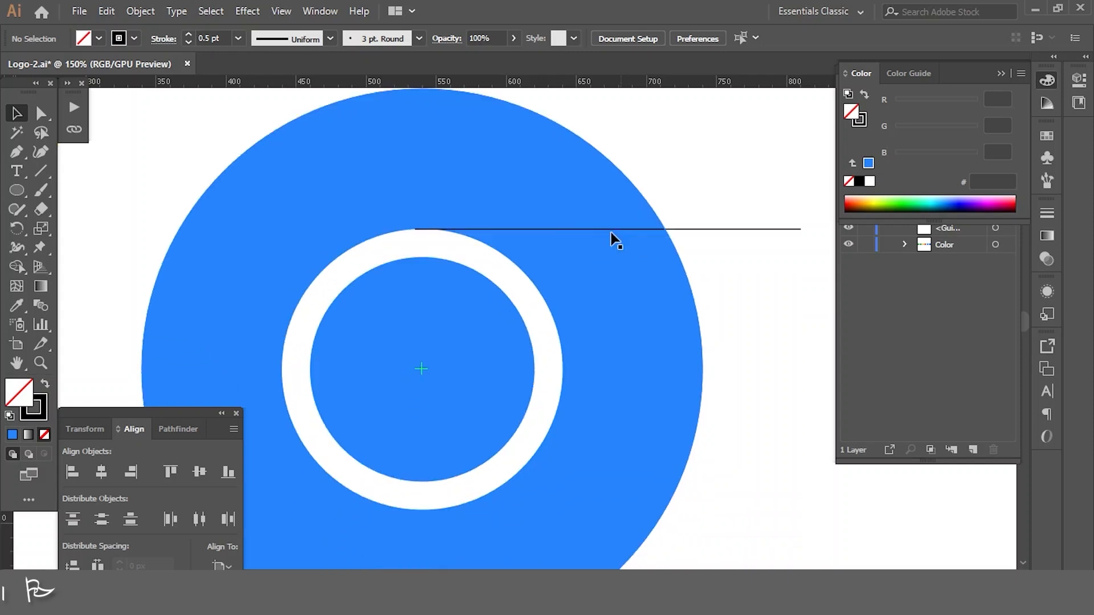
Step: Make a copy of the horizontal line rotated 120° about the centre of the circles, with preview on
scroll(539, 220, down, 2)
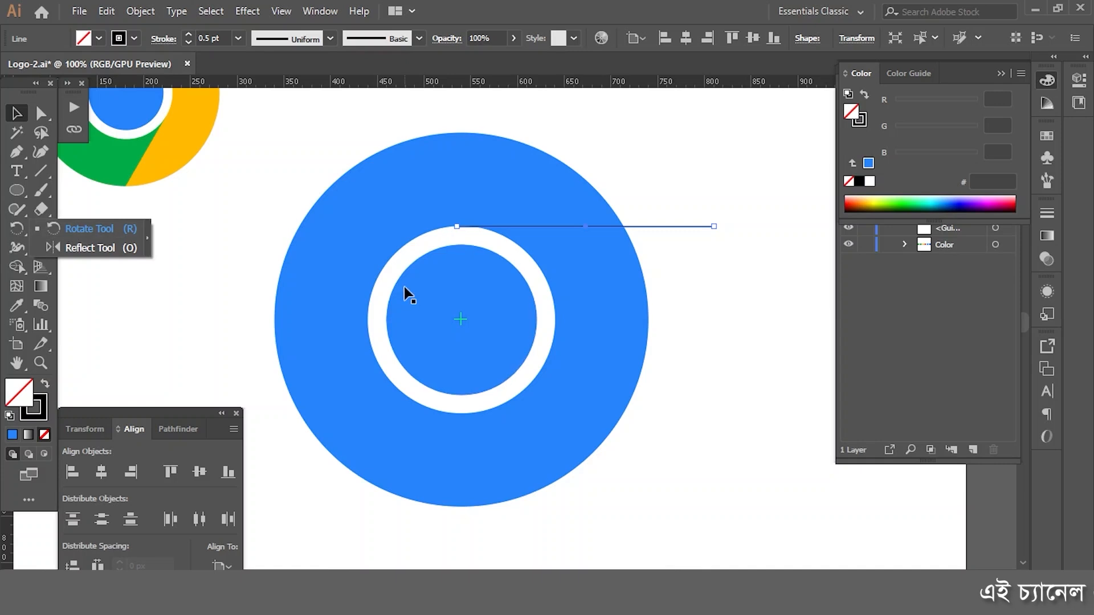
key(r)
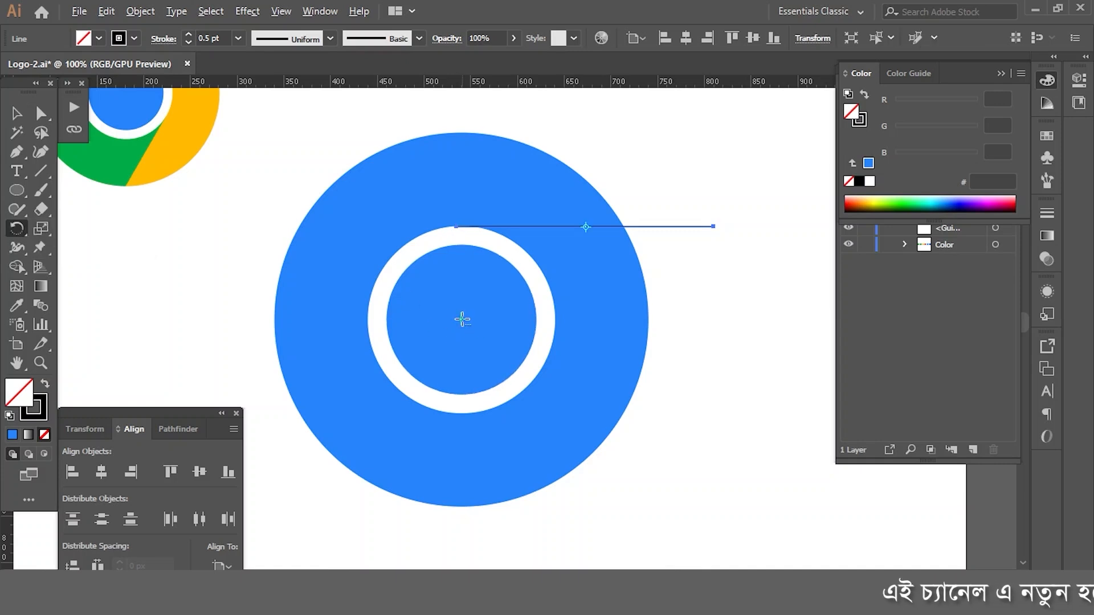
alt+click(461, 320)
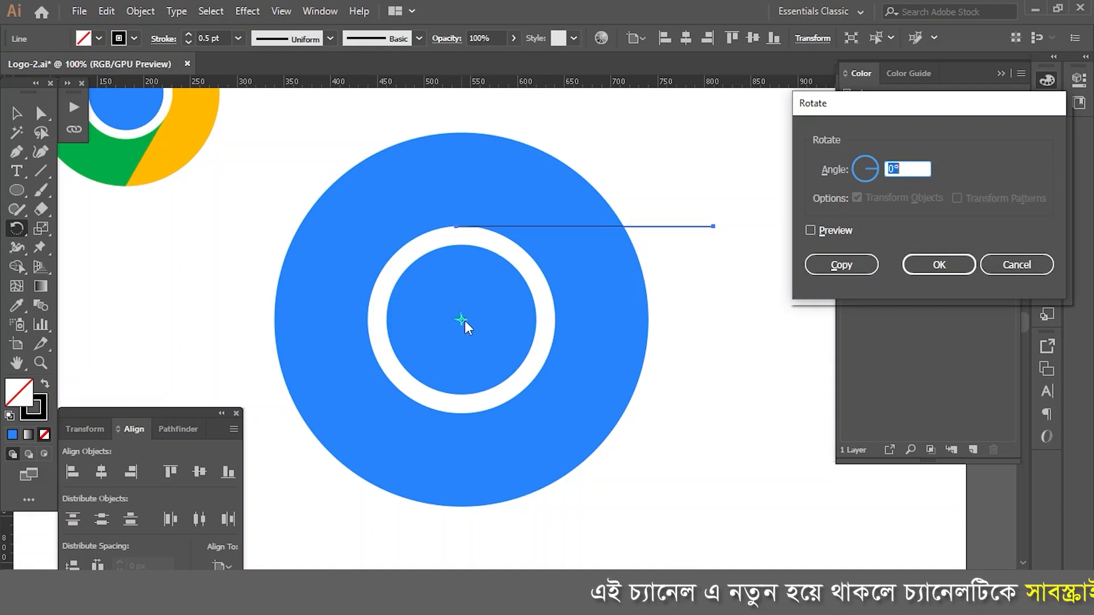
text(120)
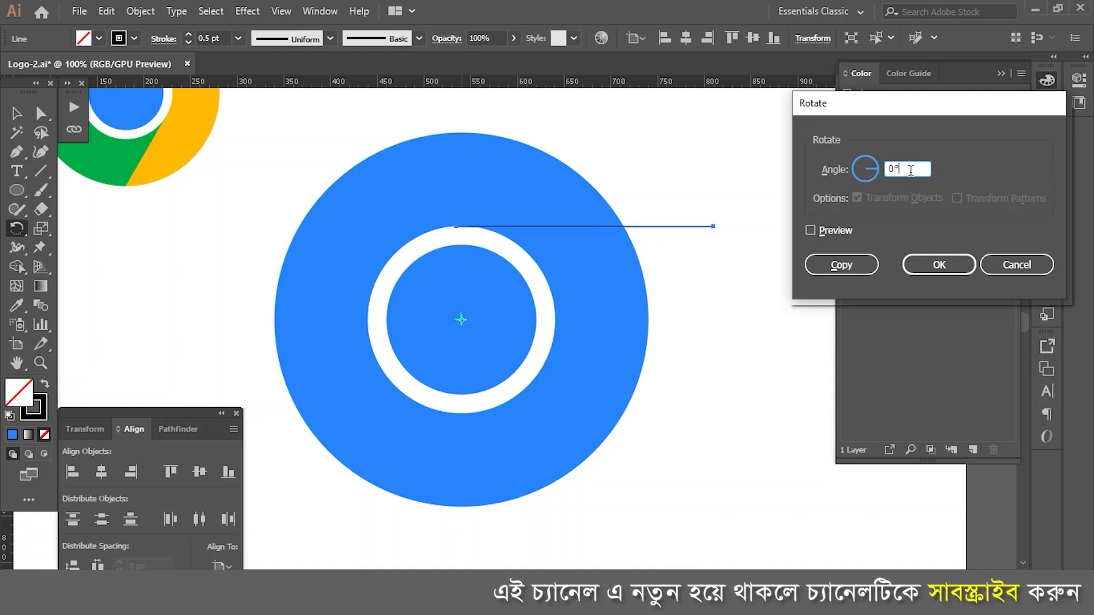
click(811, 230)
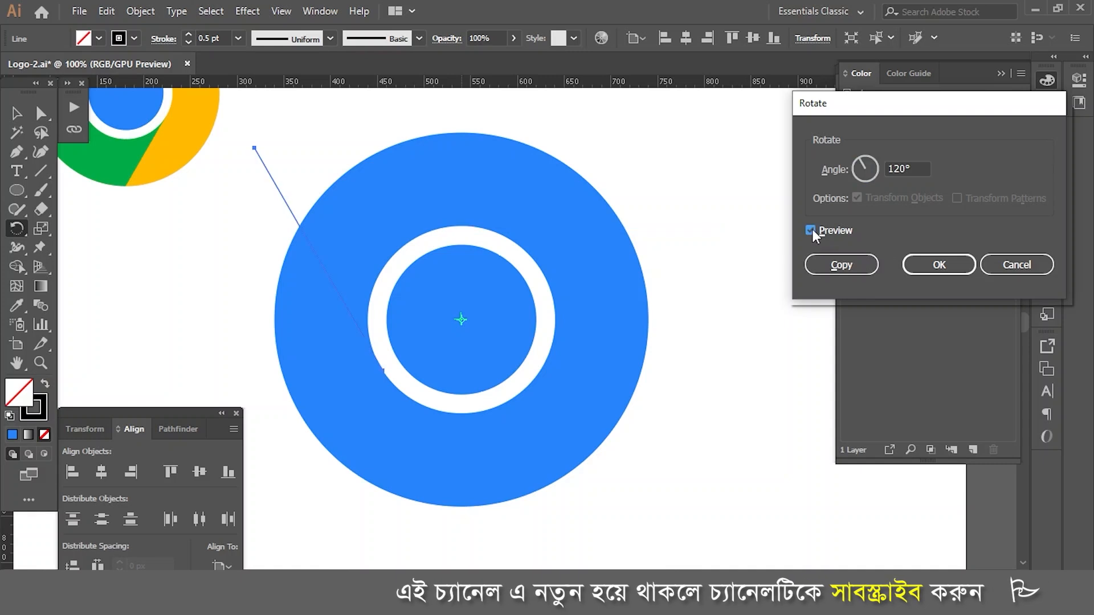
click(841, 267)
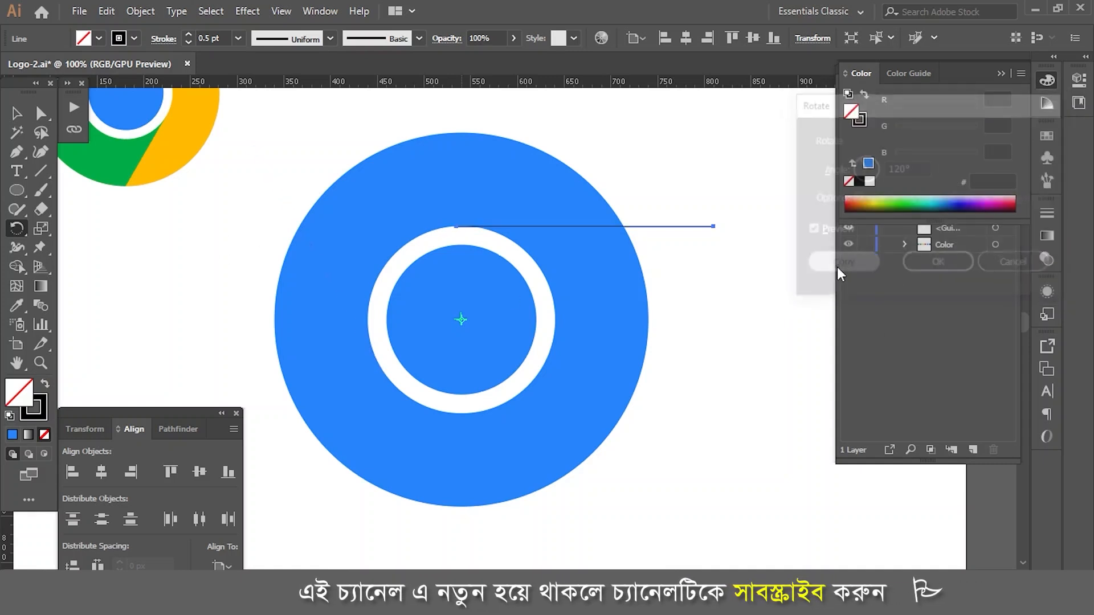
Step: Repeat the rotated copy once to make a third line around the circle, and deselect it
key(ctrl+d)
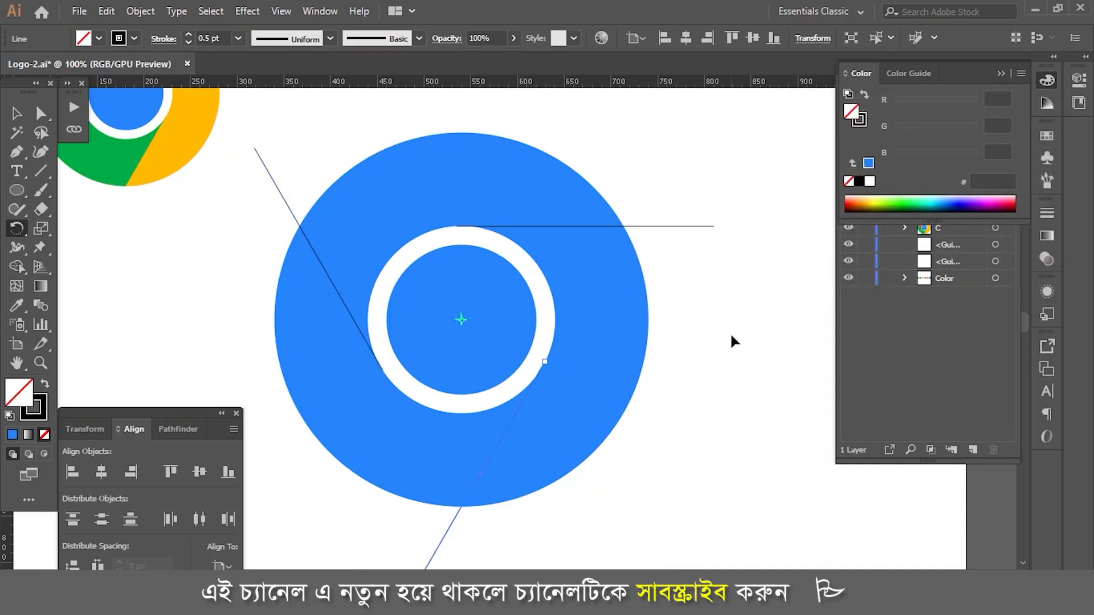
key(v)
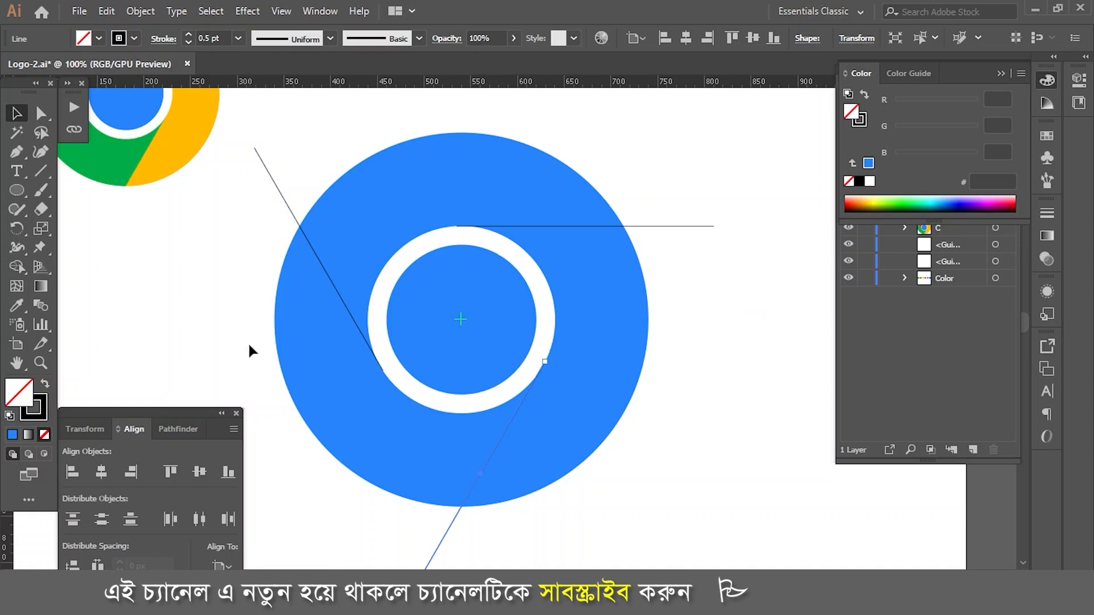
key(ctrl+shift+a)
scroll(567, 261, down, 1)
scroll(569, 264, up, 1)
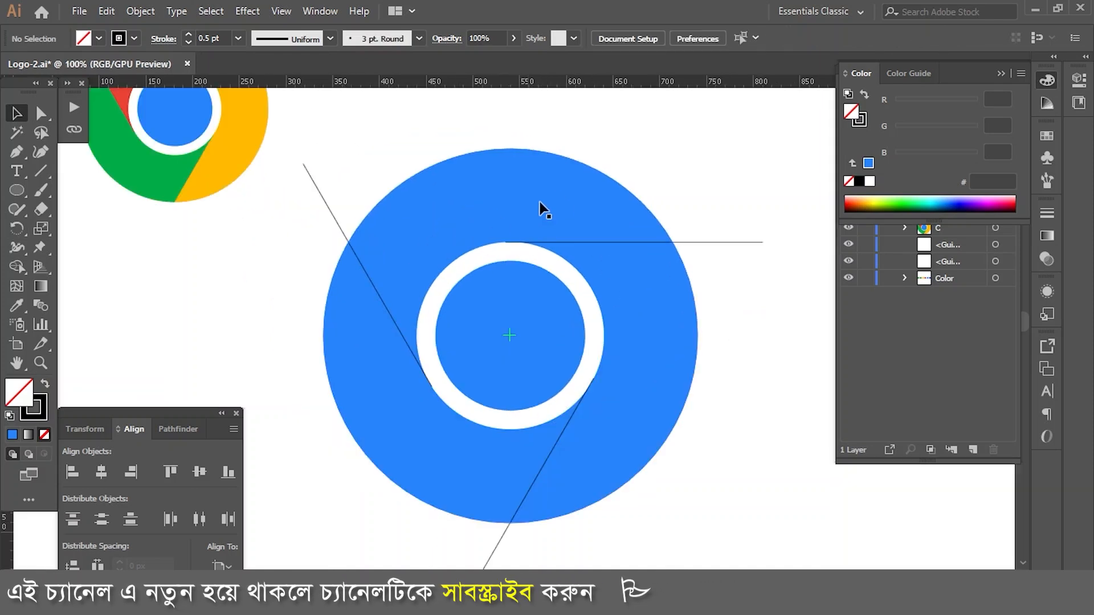
Step: Close the area between the horizontal and upper-left lines with the Pen tool, routing the path around the outside of the large circle
click(16, 151)
click(506, 243)
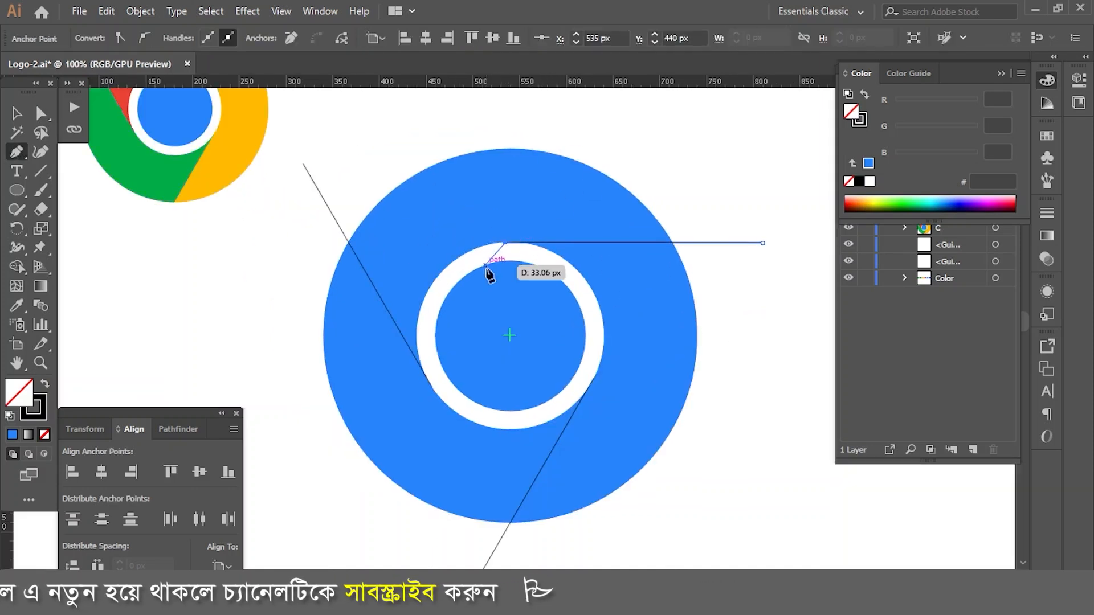
click(432, 387)
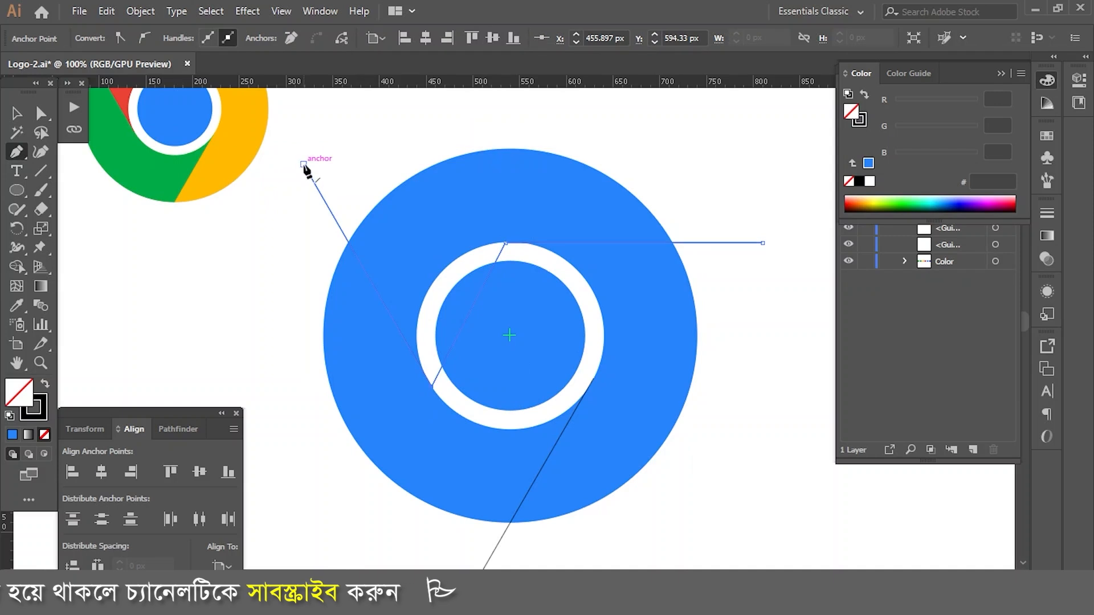
click(304, 165)
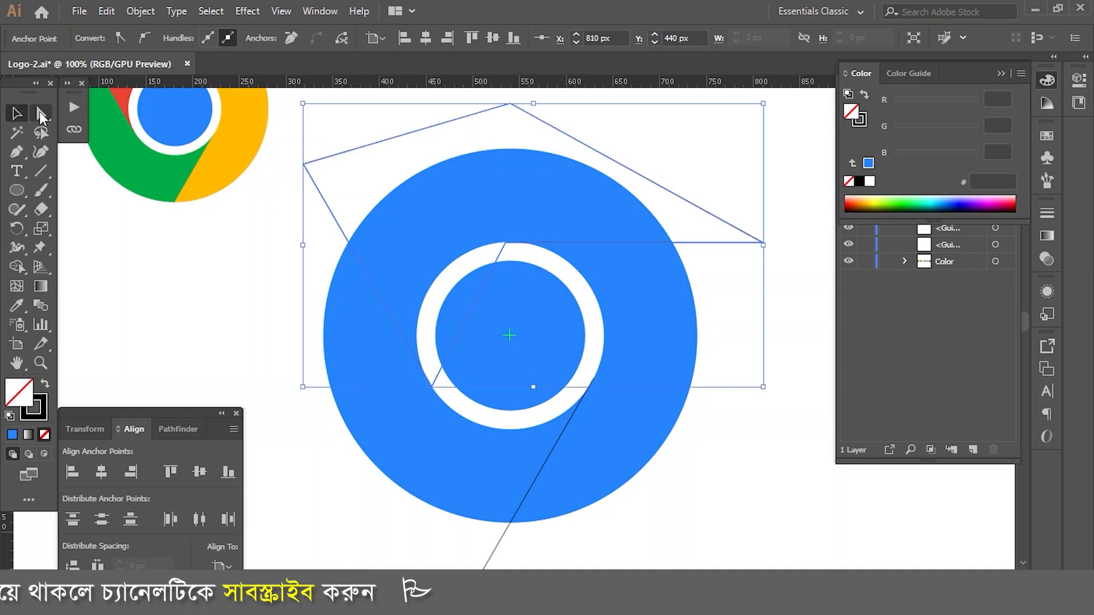
click(40, 113)
key(ctrl+shift+a)
Step: Split the upper segment from the large blue circle with the Shape Builder, using the circle and the closed pen path
click(509, 176)
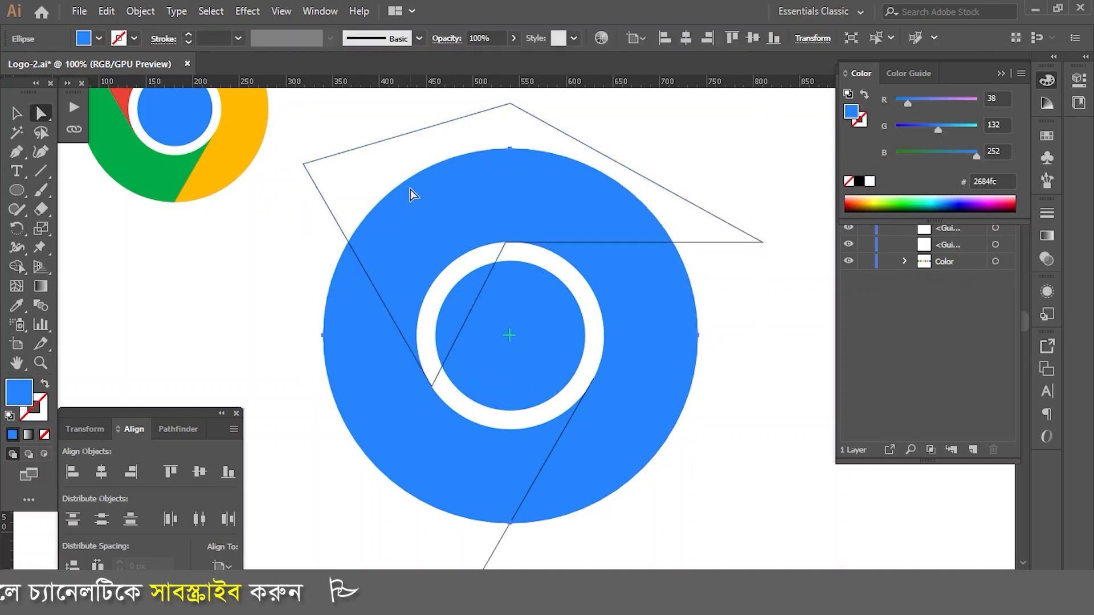
shift+click(448, 123)
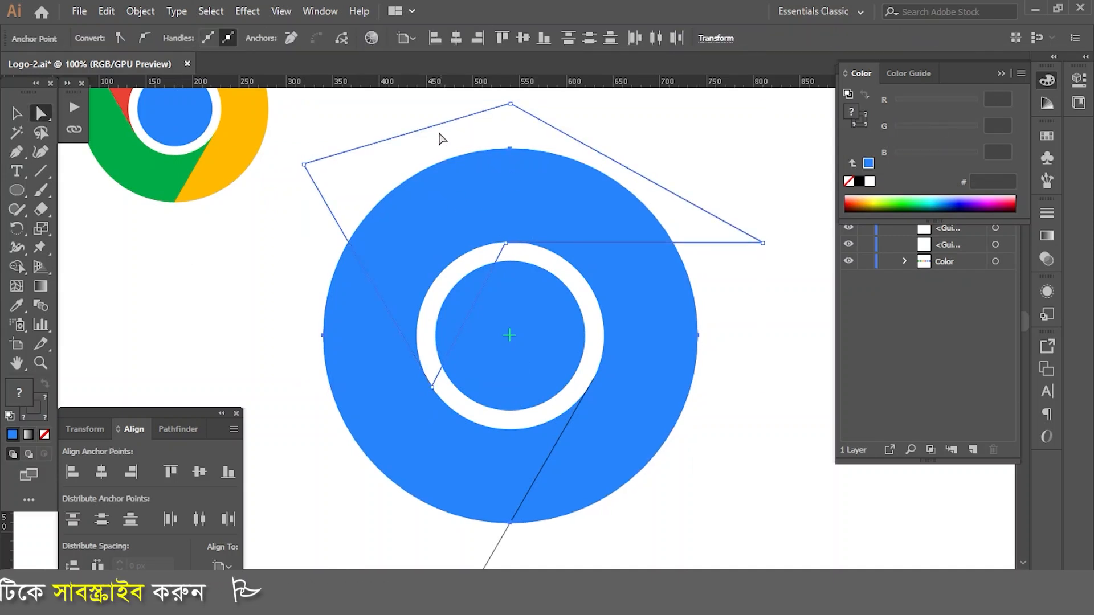
click(17, 266)
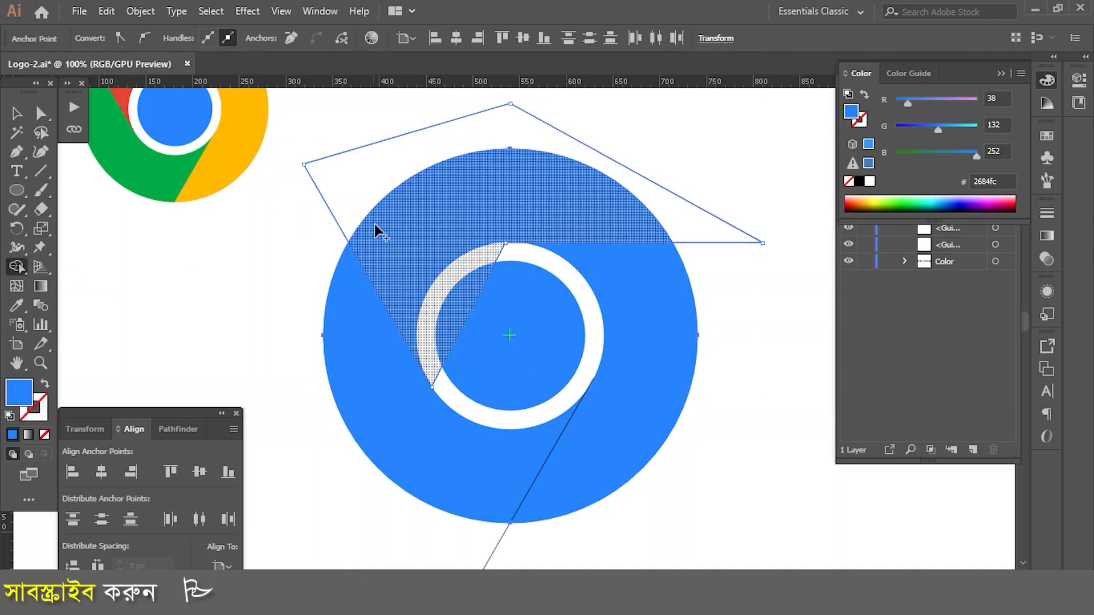
click(454, 216)
Step: Move the split-off upper segment aside as a test and undo the move
click(48, 113)
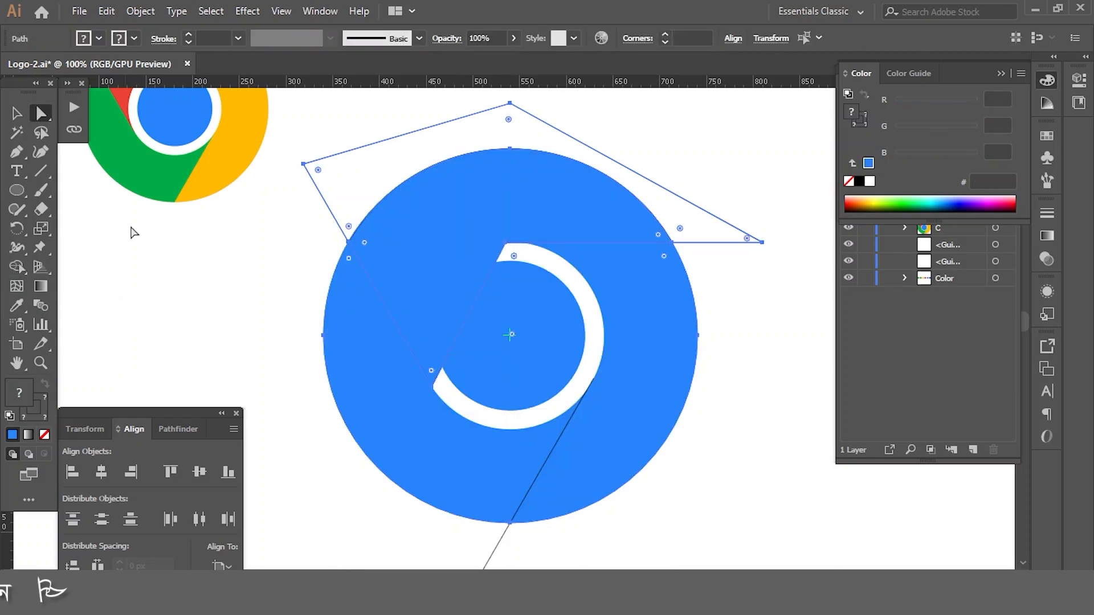
drag(483, 215, 535, 165)
key(ctrl+z)
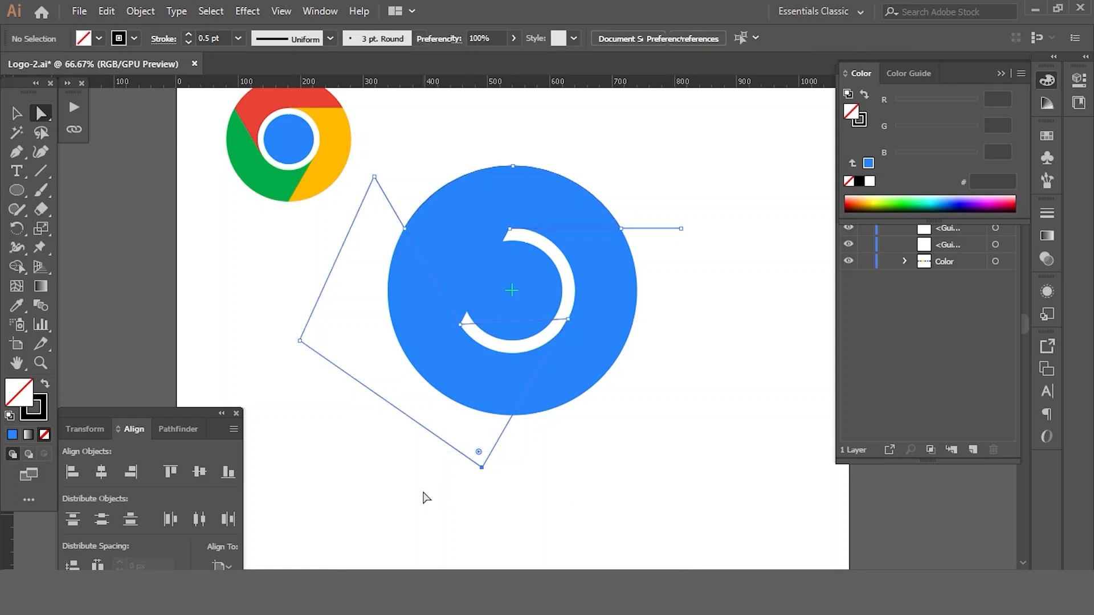
Step: Delete the leftover construction paths and the rest of the large blue circle, keeping the upper segment, and select that segment
key(Delete)
key(Delete)
drag(622, 278, 659, 295)
key(Delete)
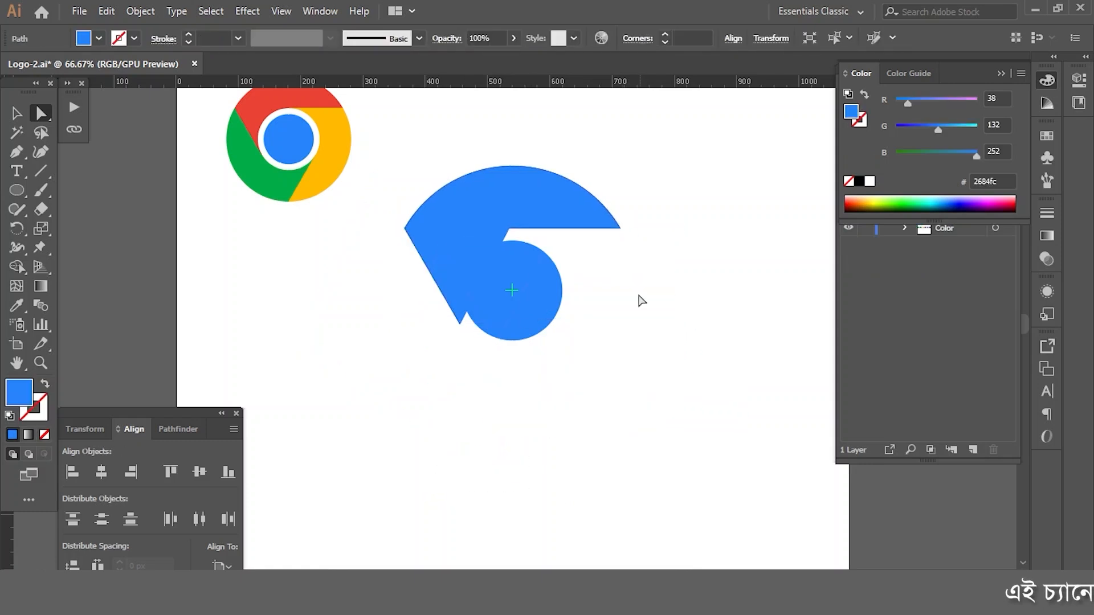
click(534, 290)
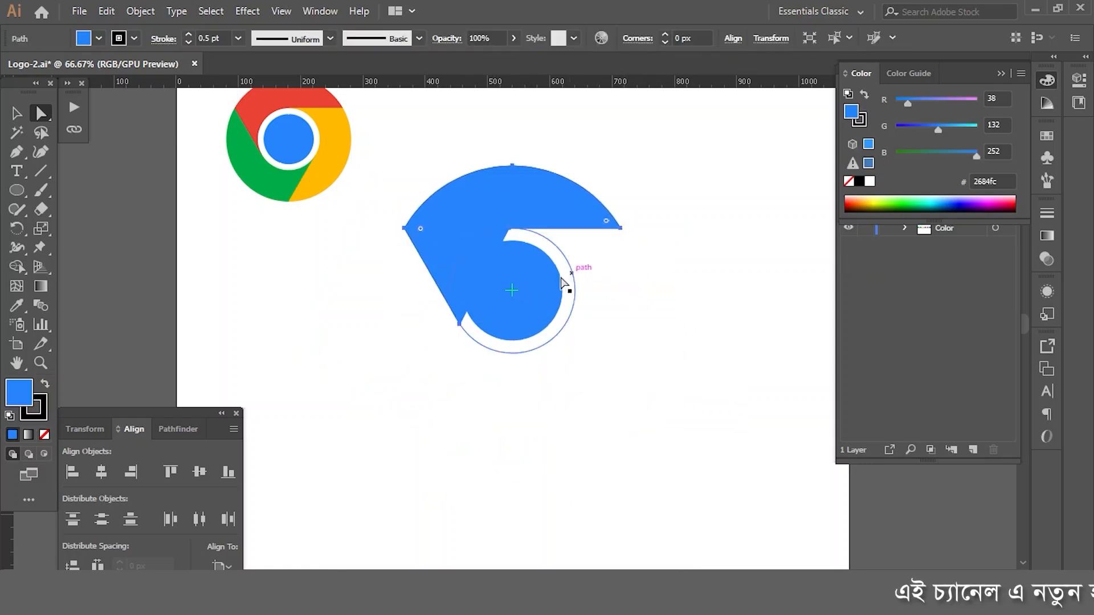
Step: Create a copy of the upper segment rotated 120° about the centre of the concentric circles
click(16, 228)
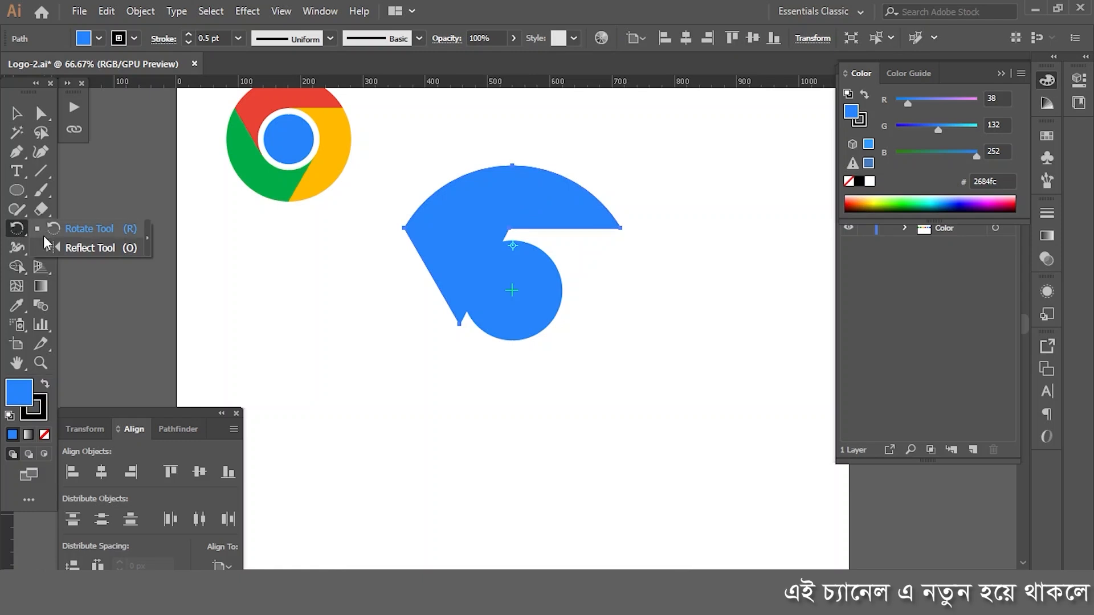
scroll(499, 274, up, 2)
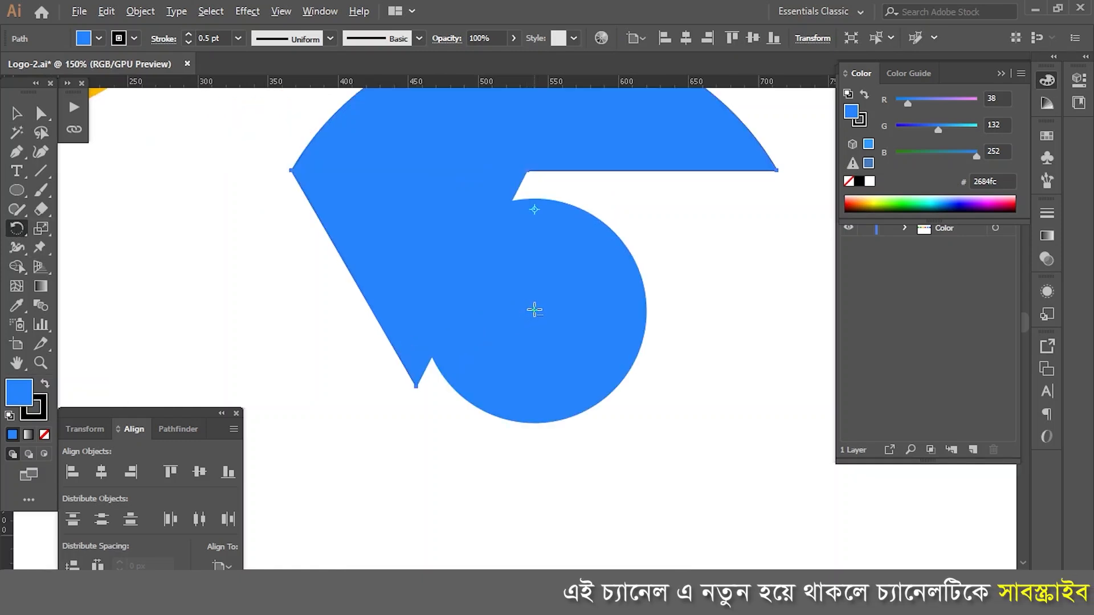
alt+click(534, 310)
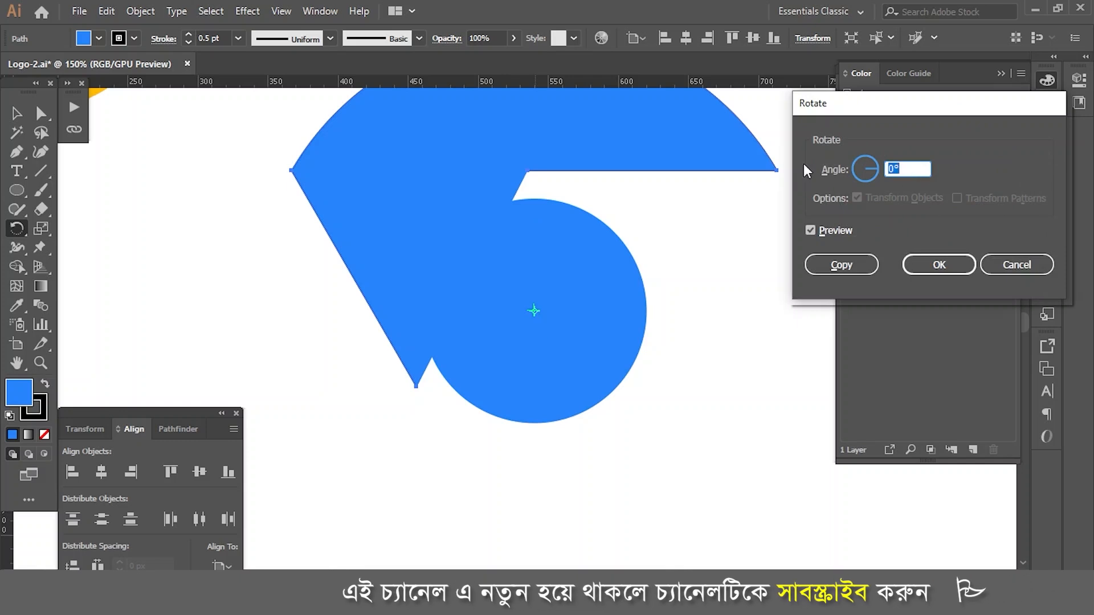
text(120)
key(Tab)
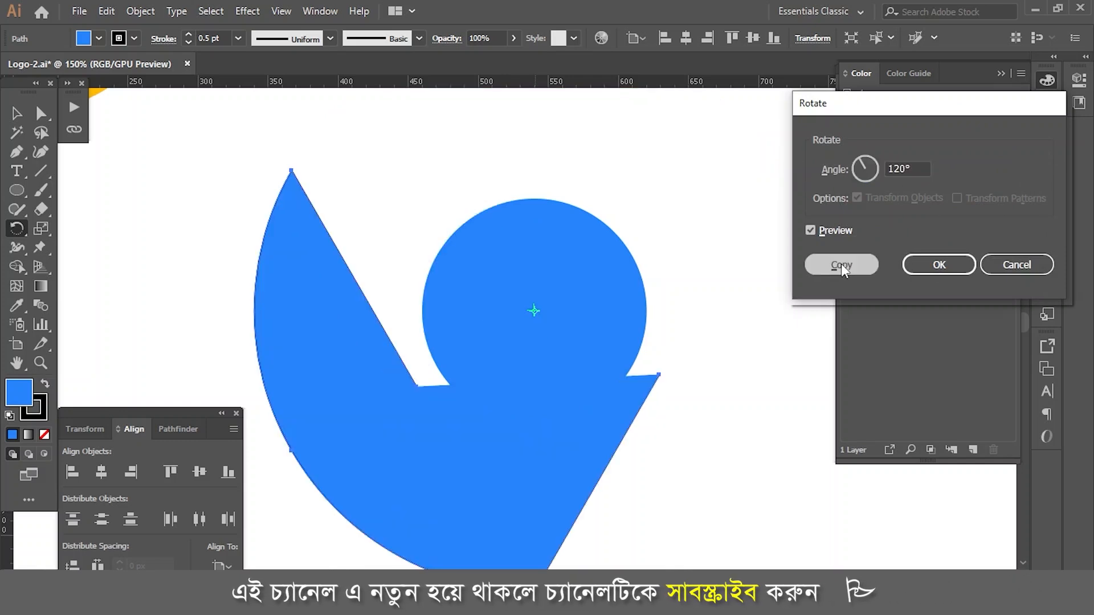
click(841, 264)
Step: Repeat the 120° rotated copy once more to add the third segment and complete the outer ring
key(ctrl+minus)
key(ctrl+minus)
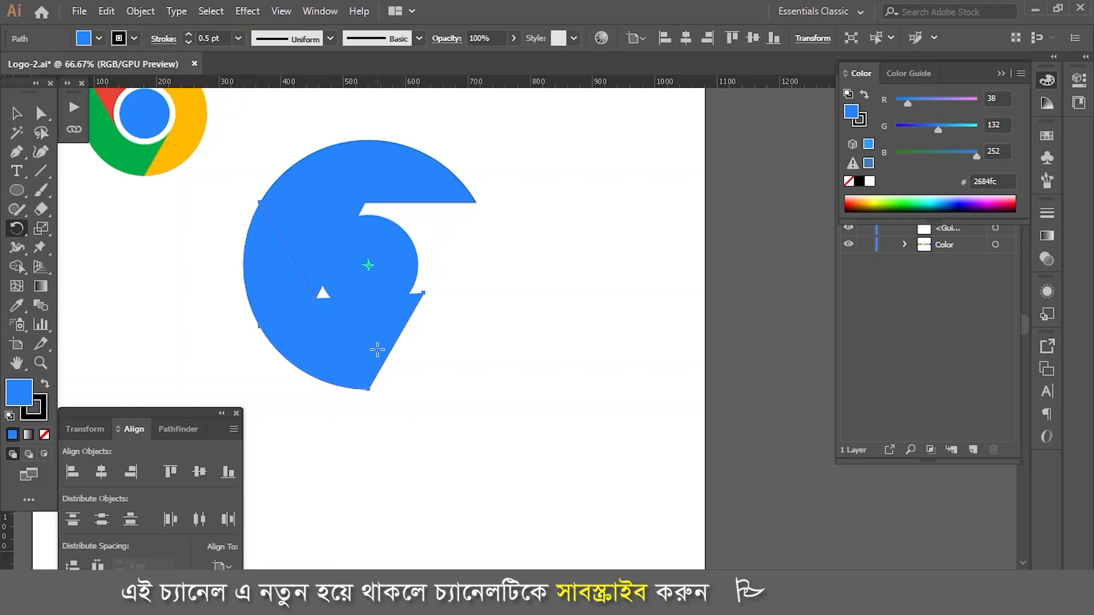
key(ctrl+d)
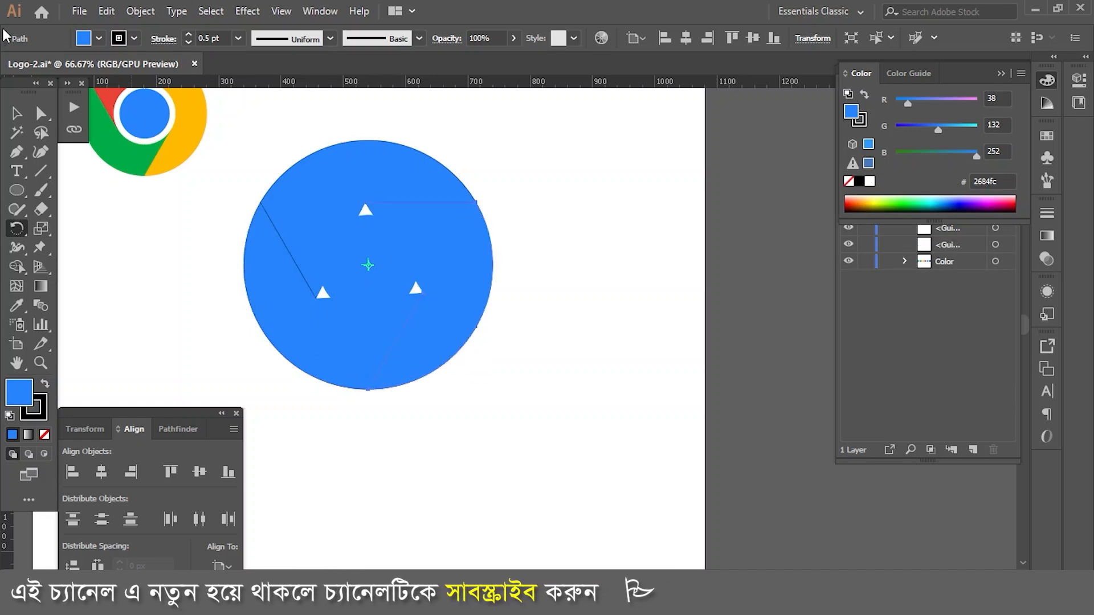
Step: Recolour the upper segment by sampling the red swatch above the logo with the Eyedropper
click(41, 114)
key(ctrl+minus)
click(549, 264)
click(398, 201)
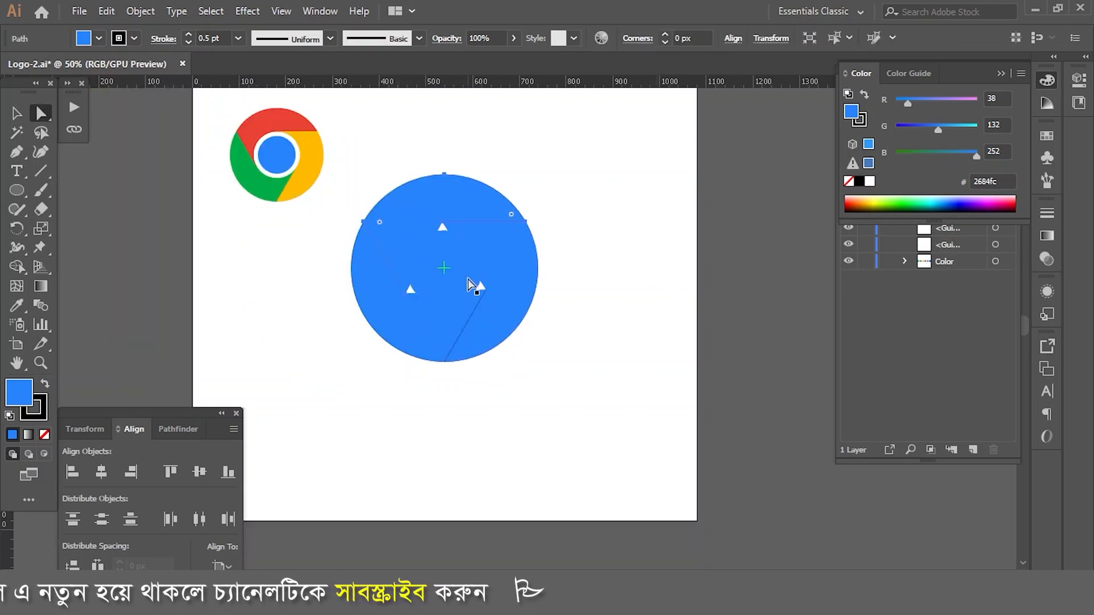
scroll(643, 359, up, 3)
key(i)
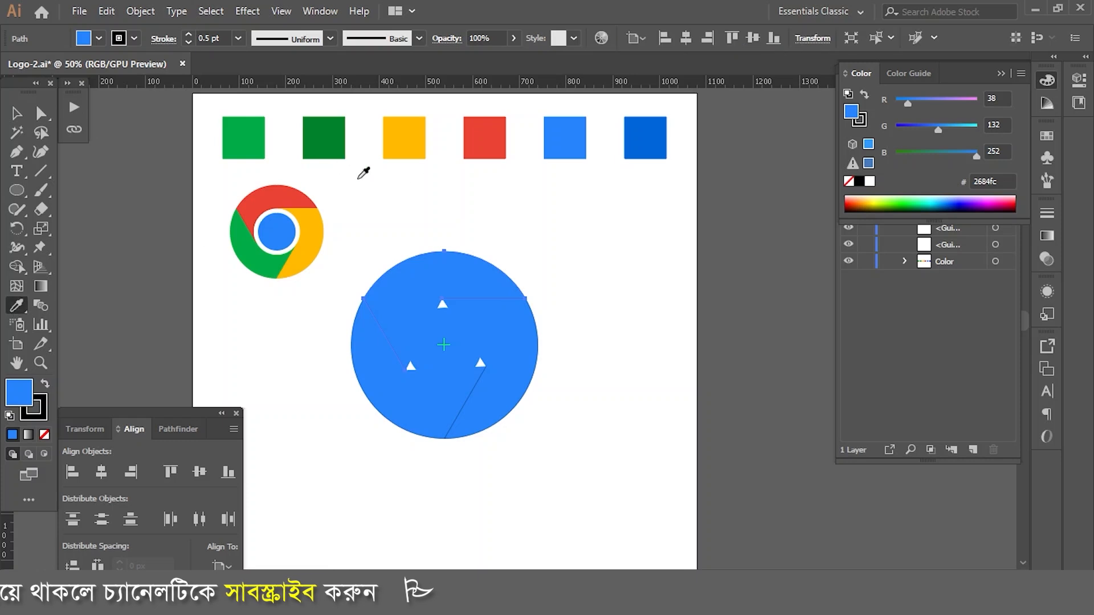
click(481, 134)
Step: Recolour the lower-left segment from the light green swatch and the right segment from the yellow swatch with the Eyedropper
click(41, 113)
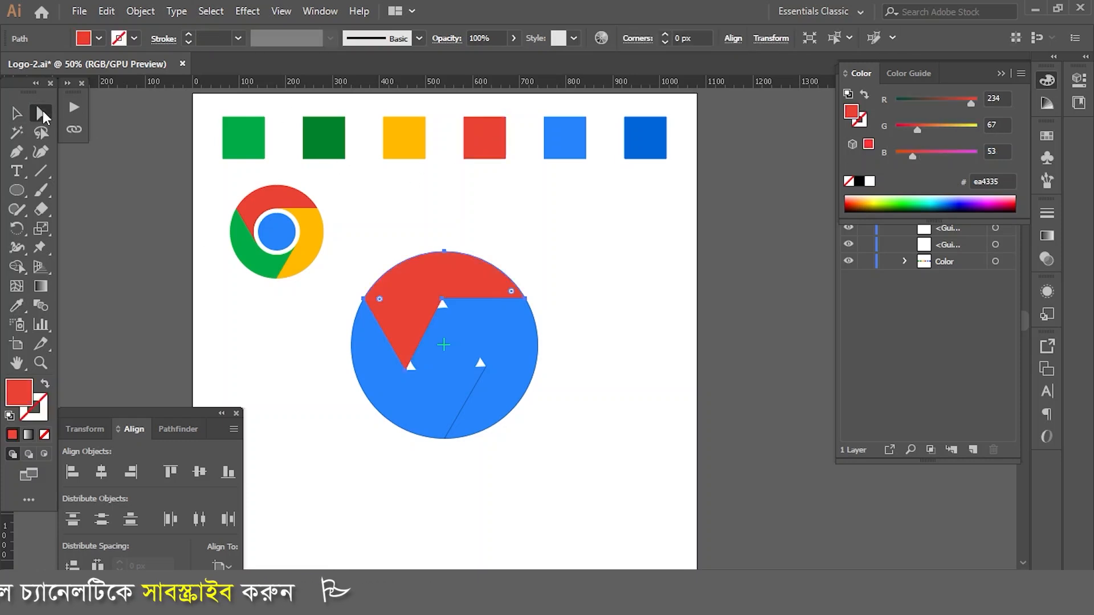
click(450, 368)
key(i)
click(244, 137)
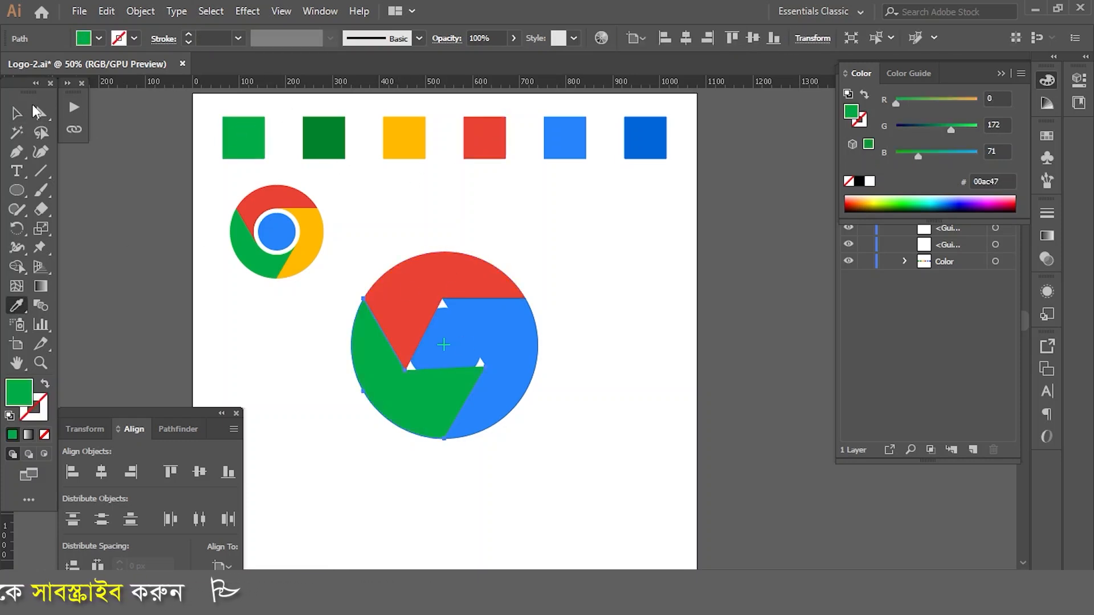
click(534, 358)
click(17, 306)
click(408, 147)
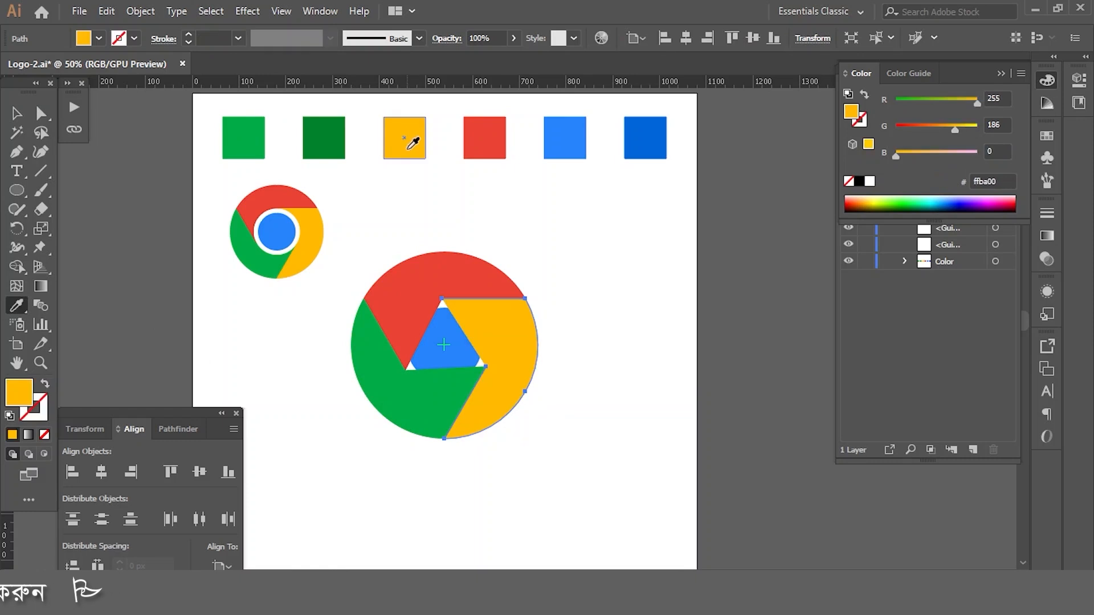
Step: Select the red, yellow and green segments together, send them to the back behind the centre circles, and deselect
click(569, 278)
click(491, 284)
shift+click(527, 336)
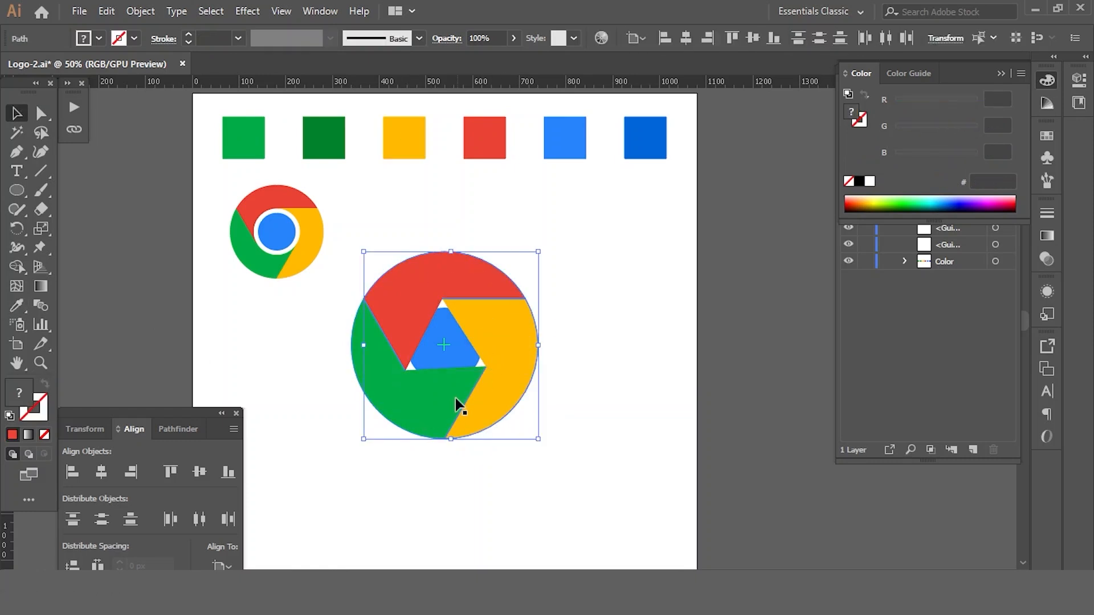
shift+click(449, 399)
click(145, 12)
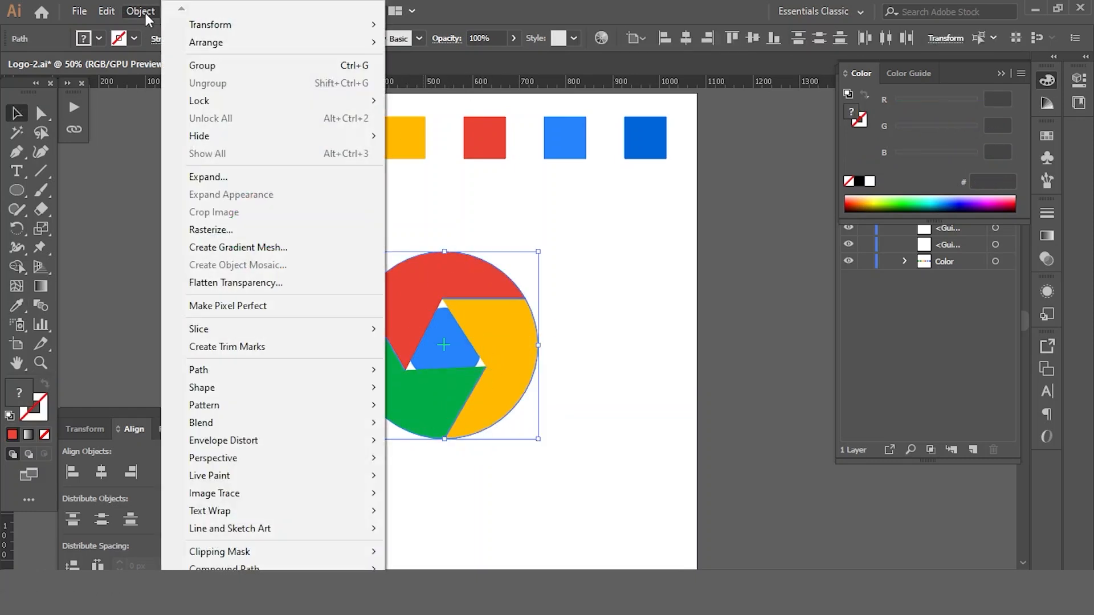
mouse_move(342, 50)
click(436, 95)
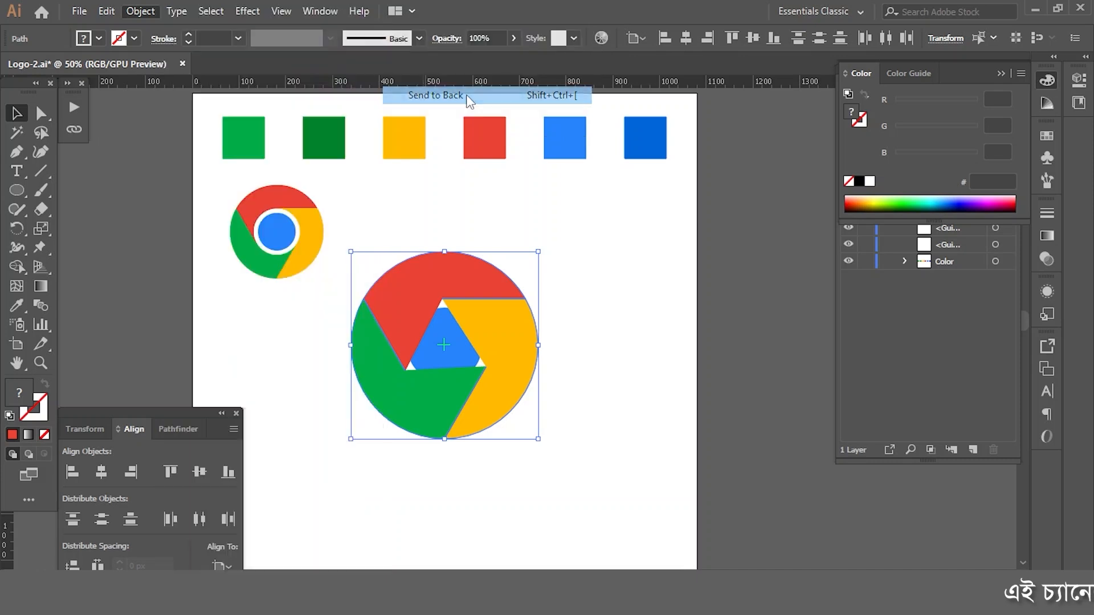
click(615, 412)
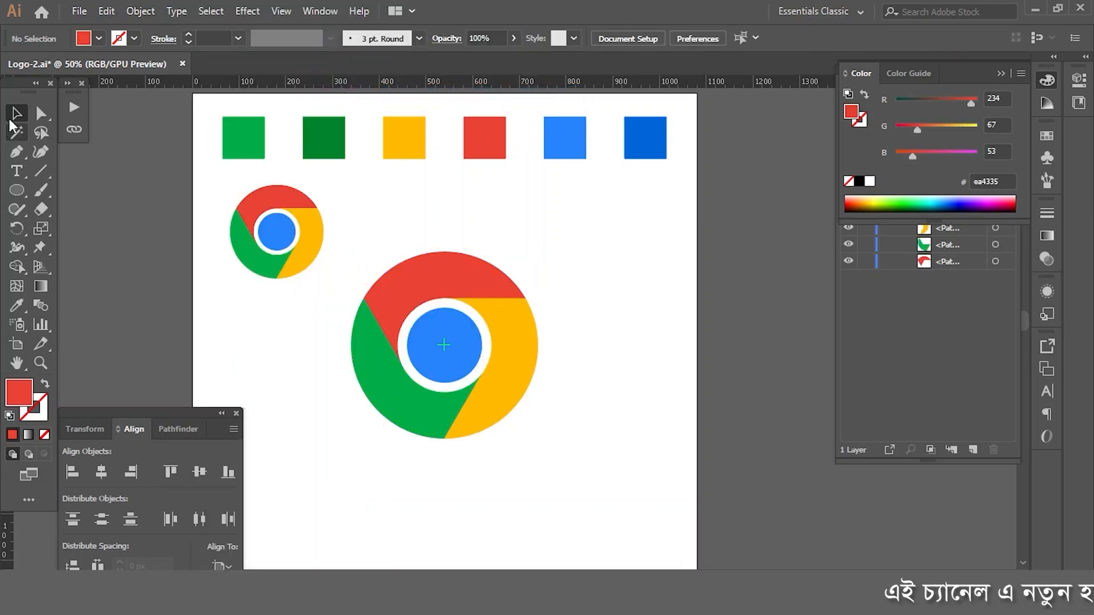
Step: Select the whole large logo and separate the segment parts lying under the white ring with the Shape Builder
drag(590, 455, 589, 455)
scroll(422, 347, up, 2)
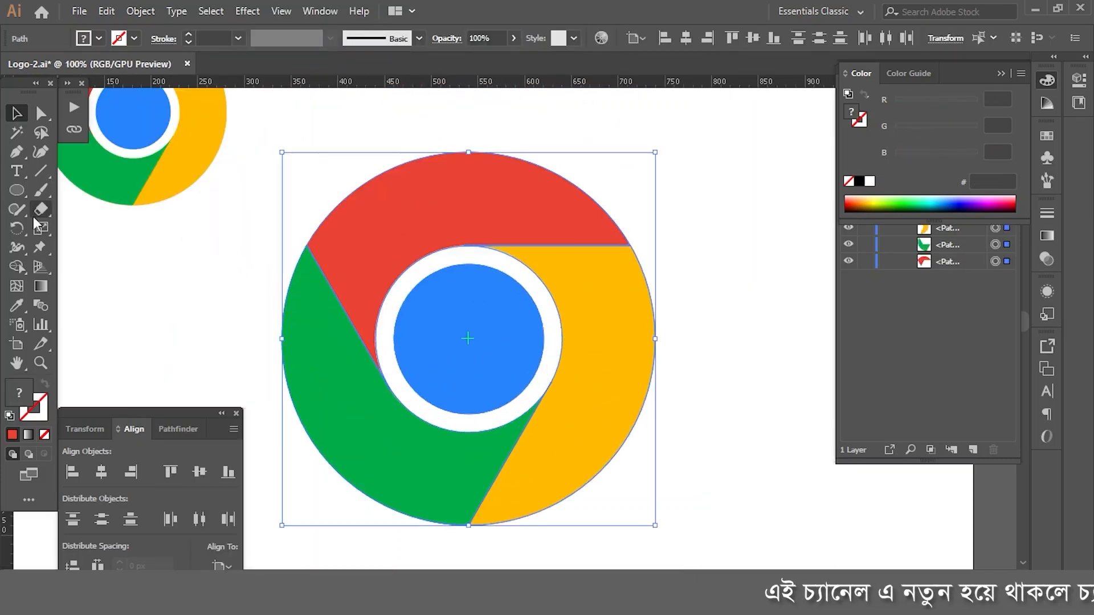
key(shift+m)
drag(450, 255, 477, 258)
drag(533, 402, 545, 370)
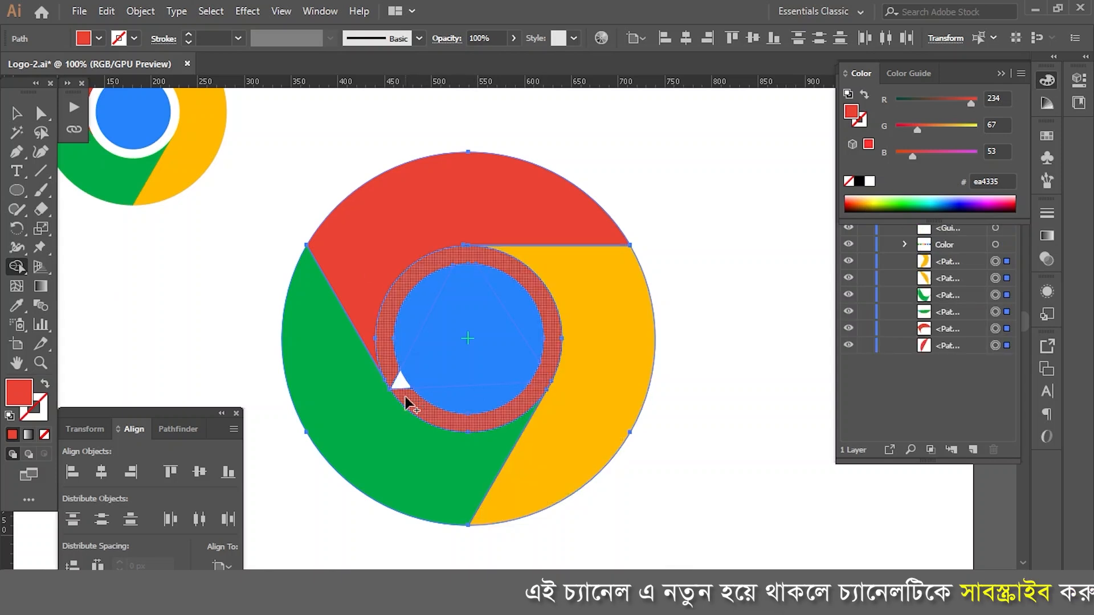
drag(406, 400, 397, 384)
Step: Delete the split-off ring pieces between the coloured segments and the blue centre circle
click(41, 113)
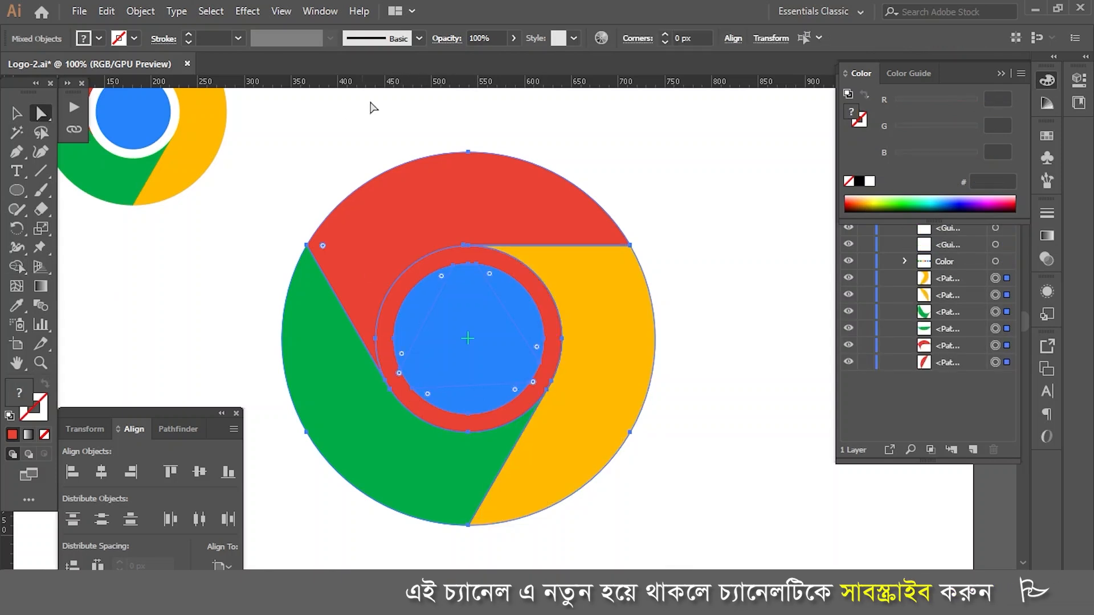
click(371, 105)
click(437, 262)
key(Delete)
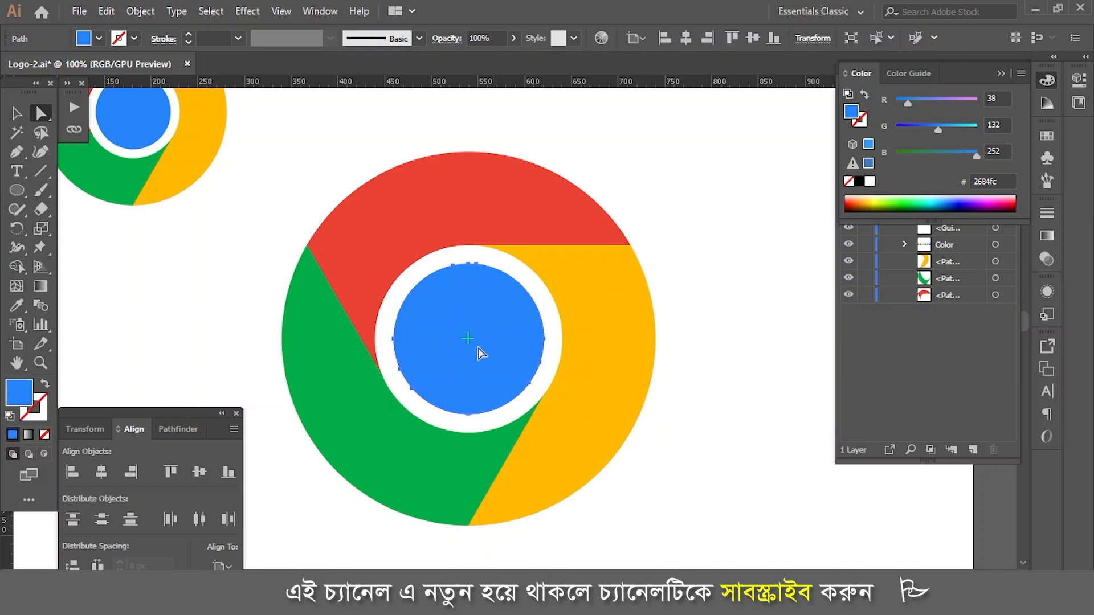
Step: Move the red and yellow segments aside as a test, undo each move, and deselect everything
drag(556, 219, 561, 148)
key(ctrl+z)
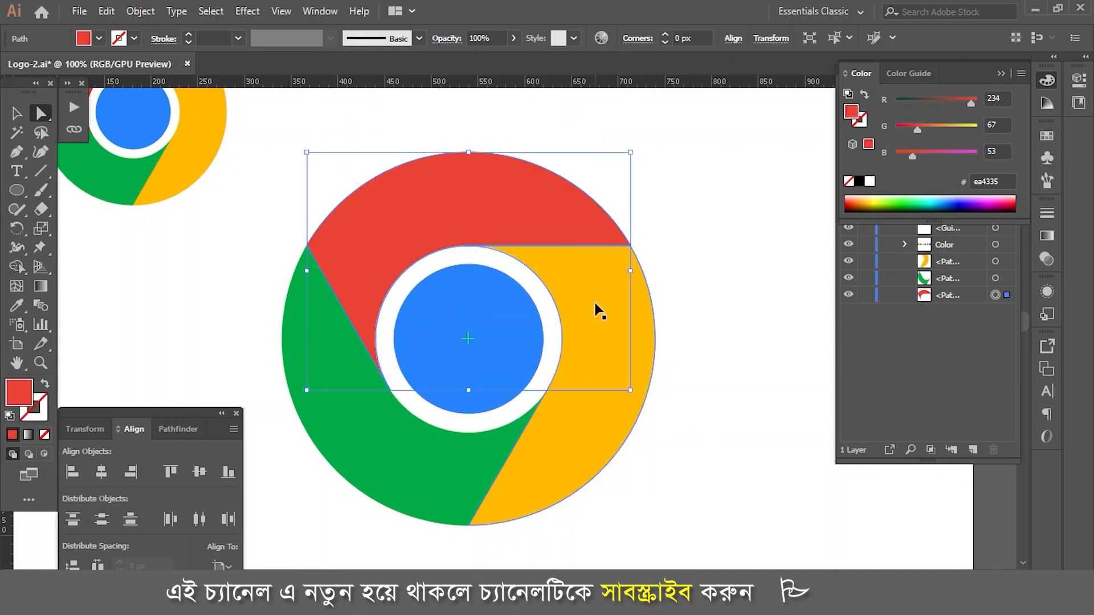
key(ctrl+minus)
key(ctrl+minus)
drag(592, 299, 679, 323)
key(ctrl+z)
key(v)
click(610, 464)
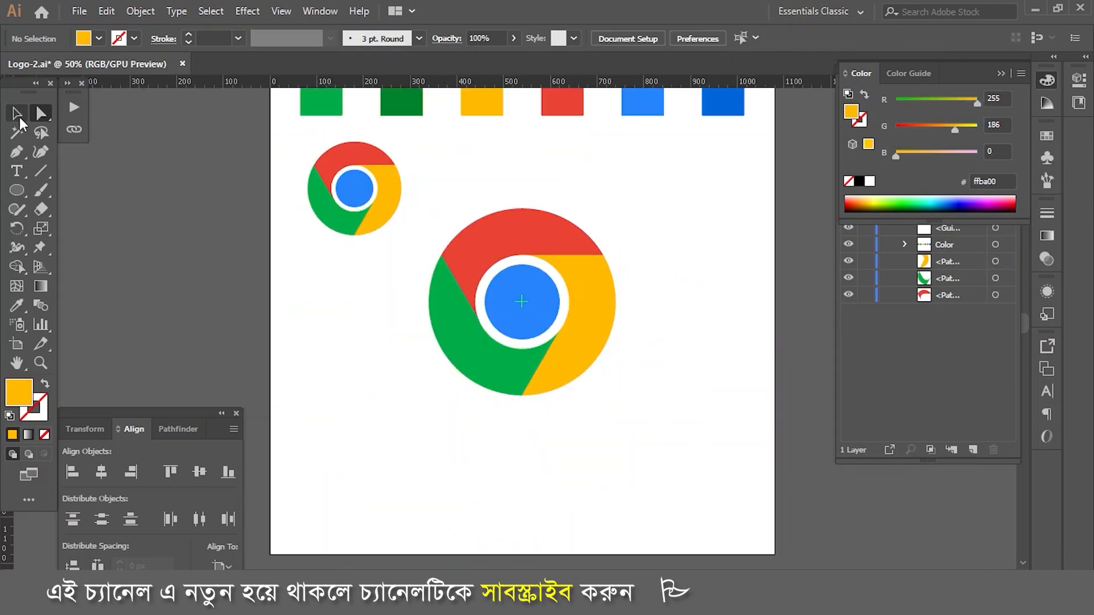
key(ctrl+minus)
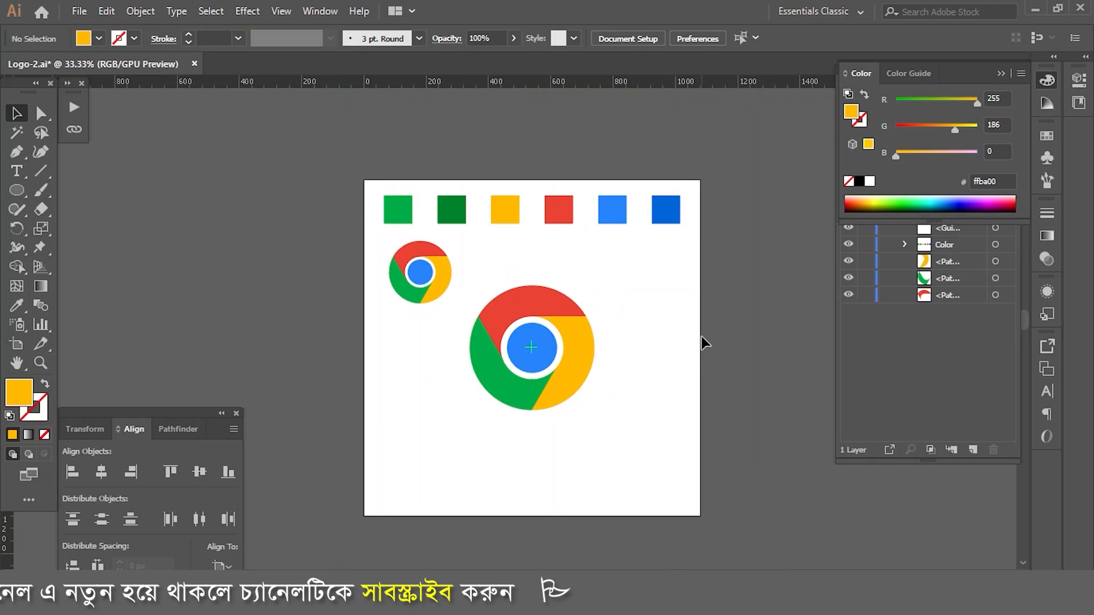